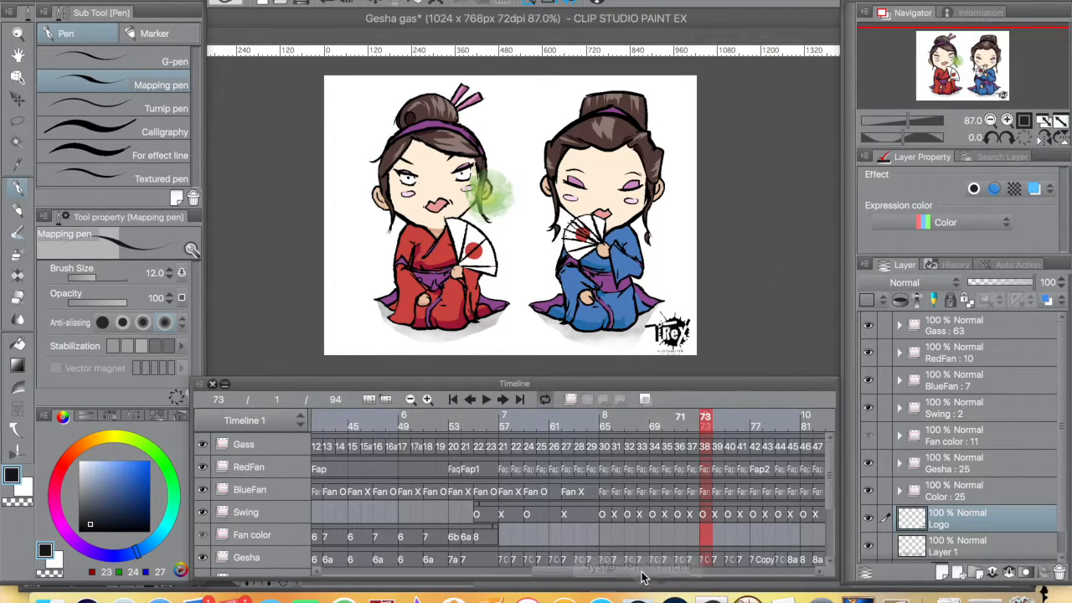
- Look over the cels of the animation tracks along the timeline and go to frame 67
drag(577, 572, 576, 573)
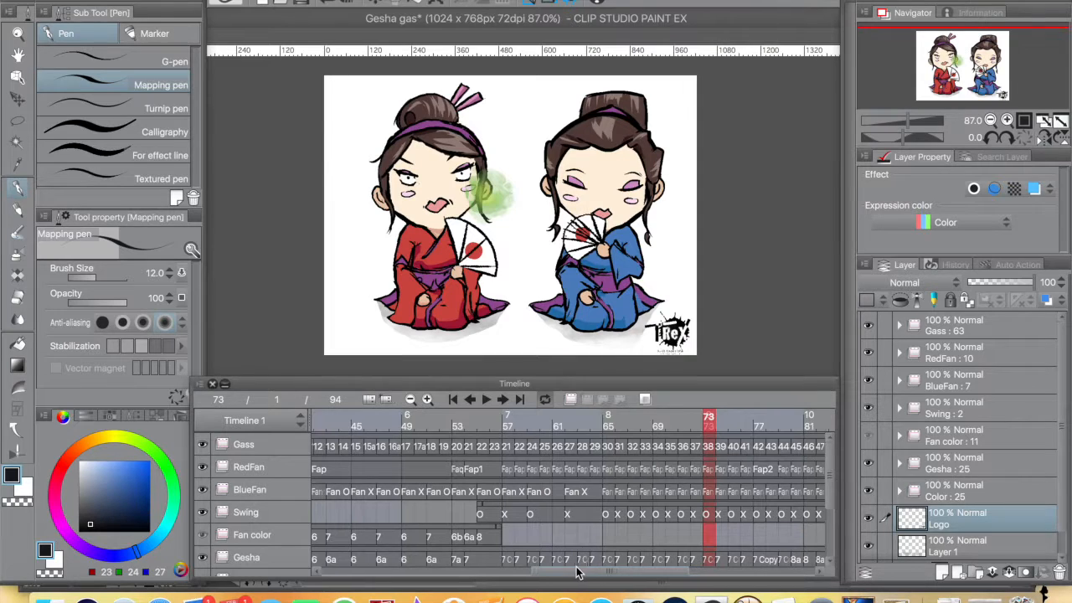
scroll(586, 572, left, 3)
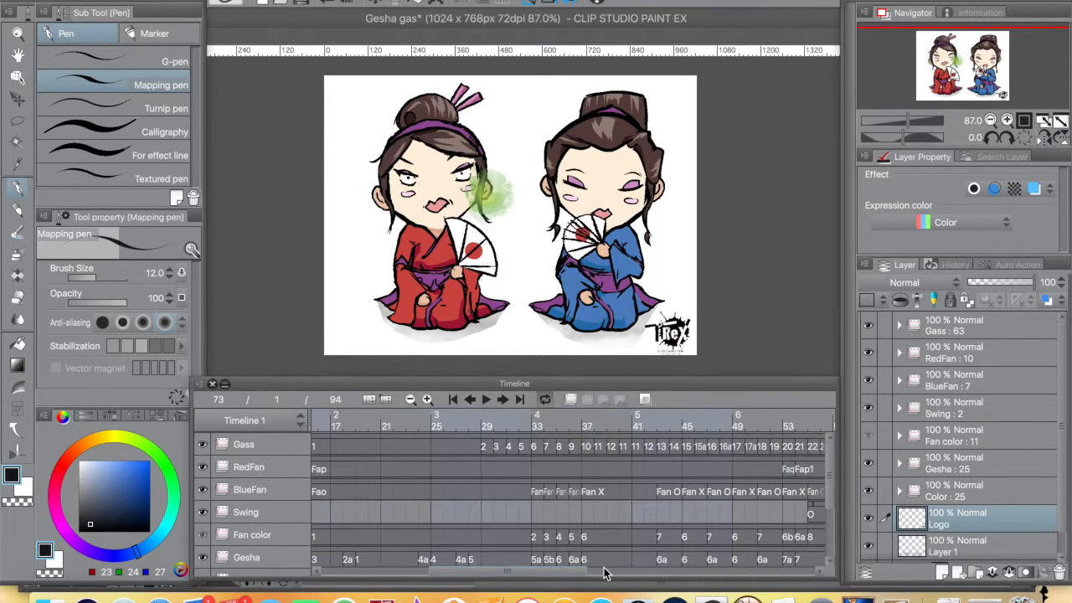
scroll(624, 573, right, 2)
scroll(619, 506, right, 1)
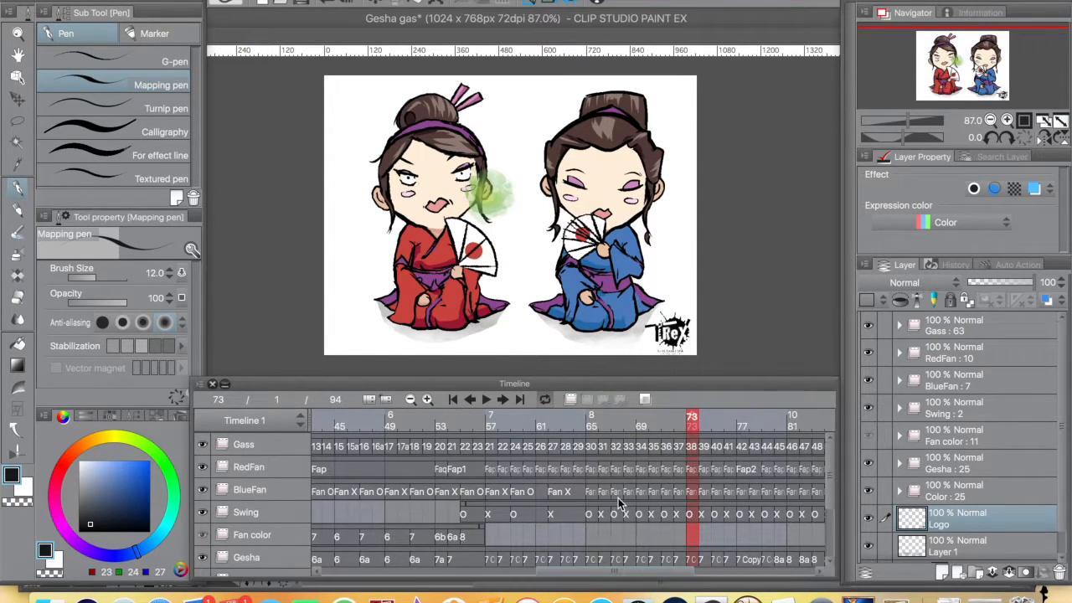
click(616, 491)
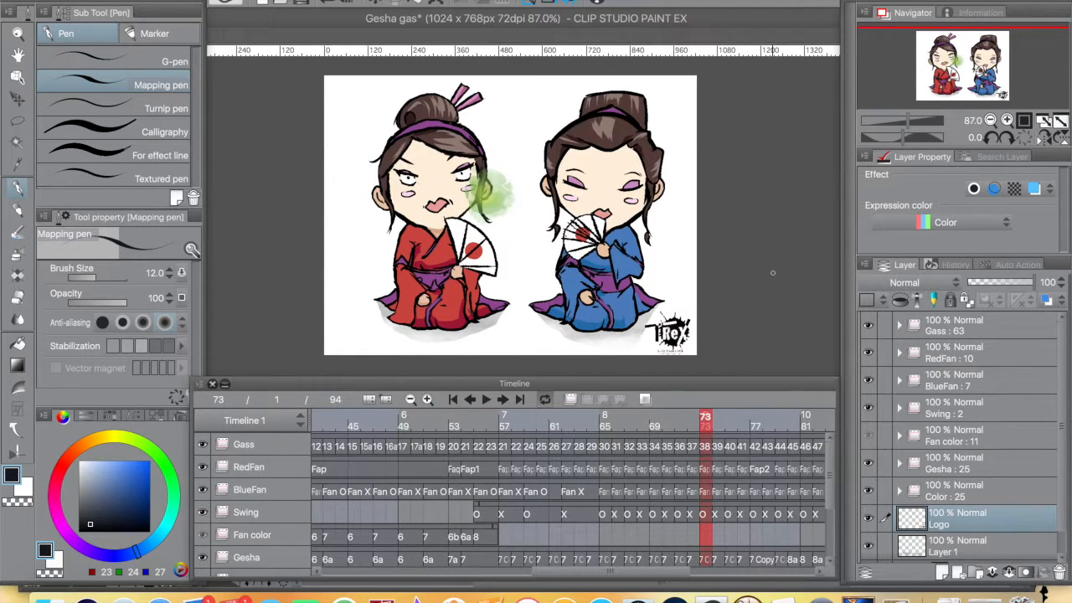
drag(569, 573, 648, 575)
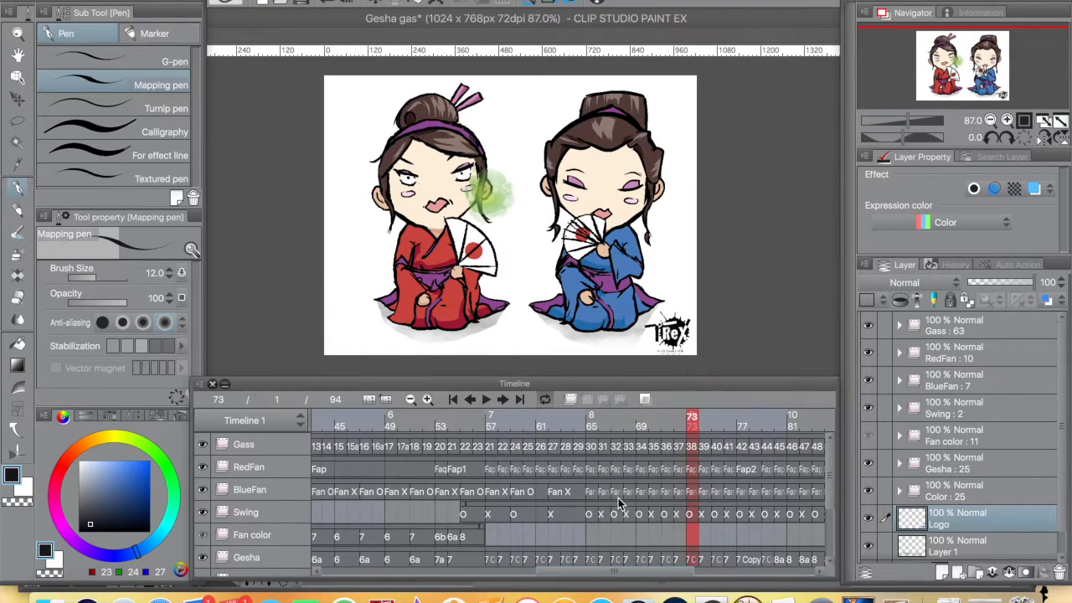
click(741, 485)
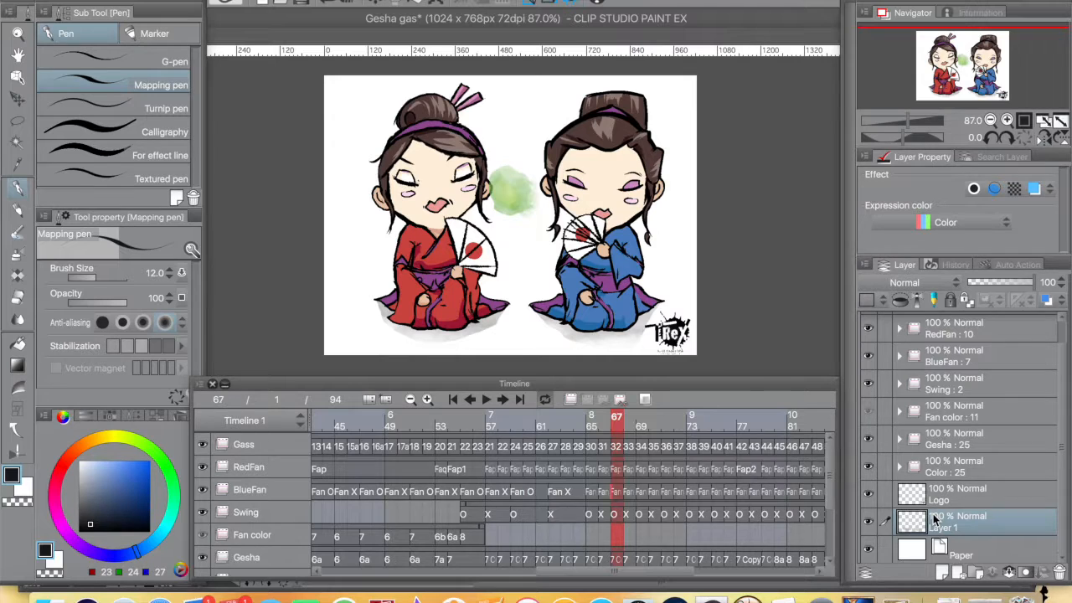
- Hide and show again the Logo layer and Layer 1 to check what each contains
click(868, 495)
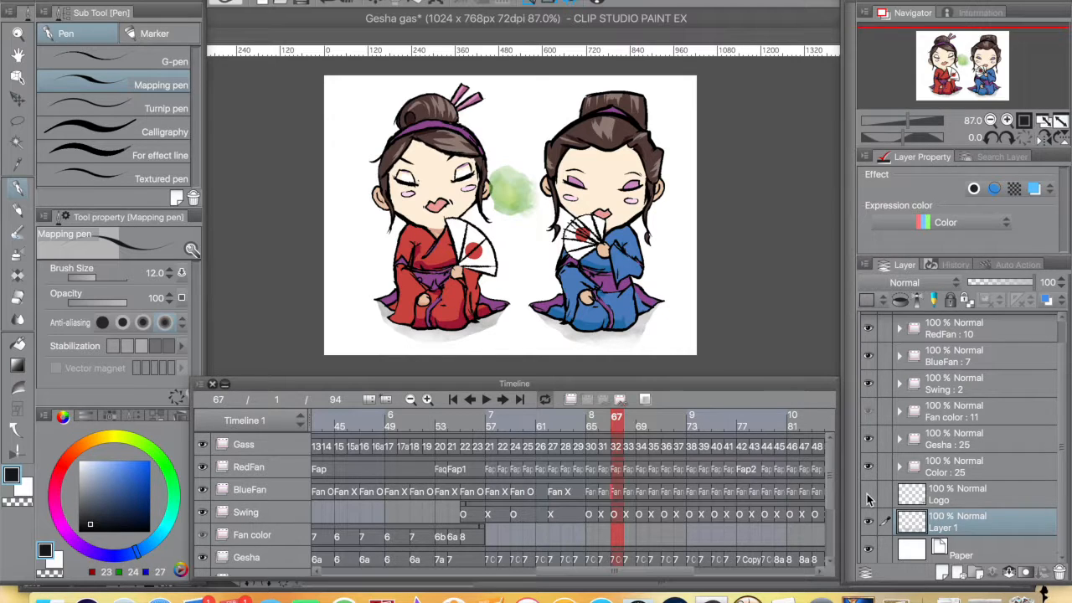
click(869, 494)
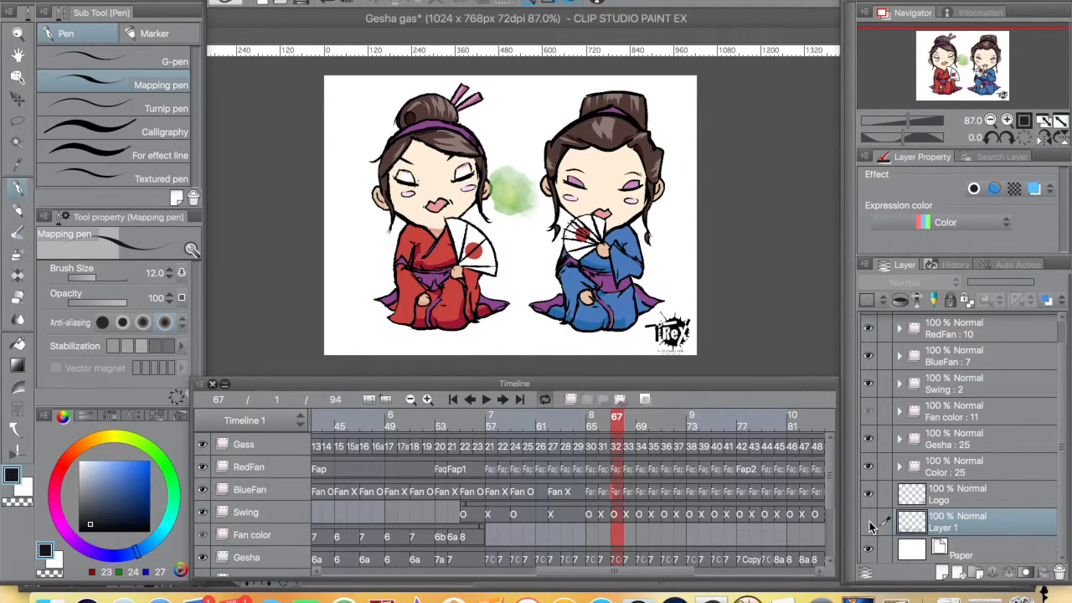
click(869, 522)
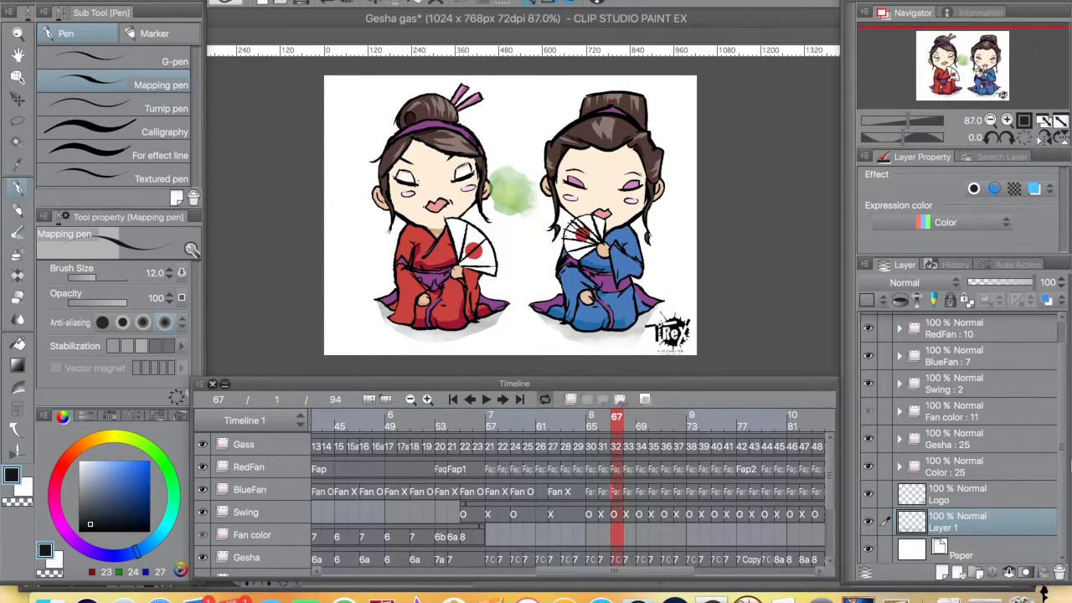
scroll(1063, 473, up, 1)
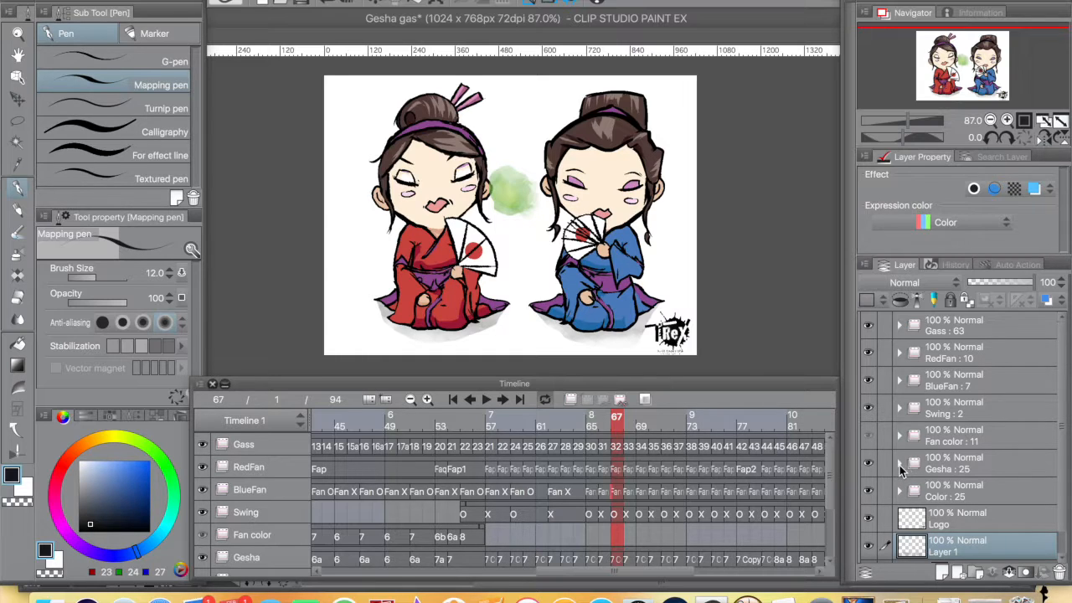
- Check the Gesha animation folder by hiding and reshowing it, then expand it to view its cels and collapse it
click(869, 467)
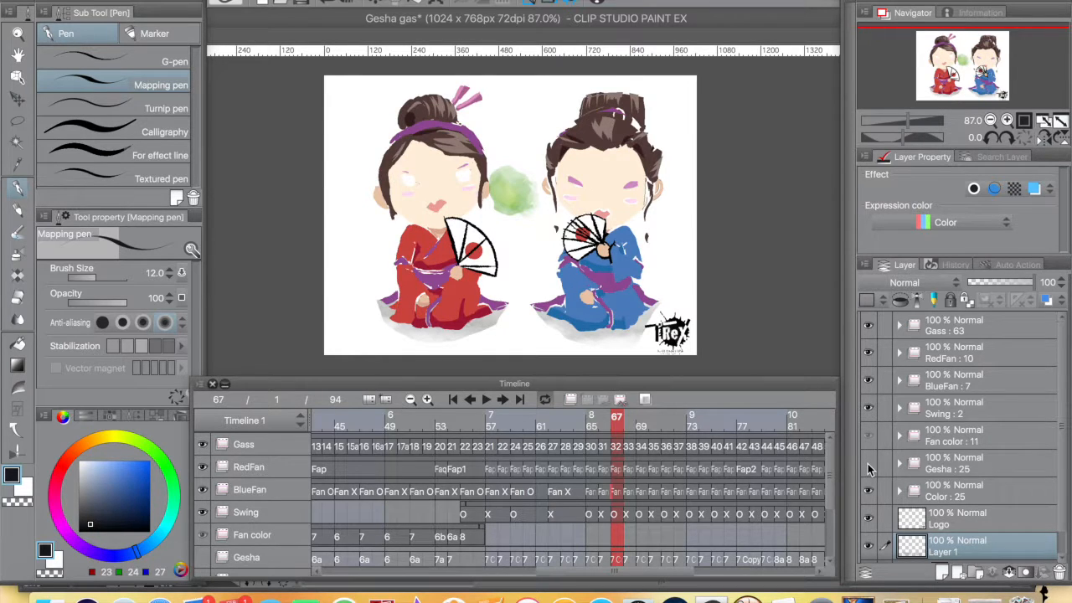
click(868, 466)
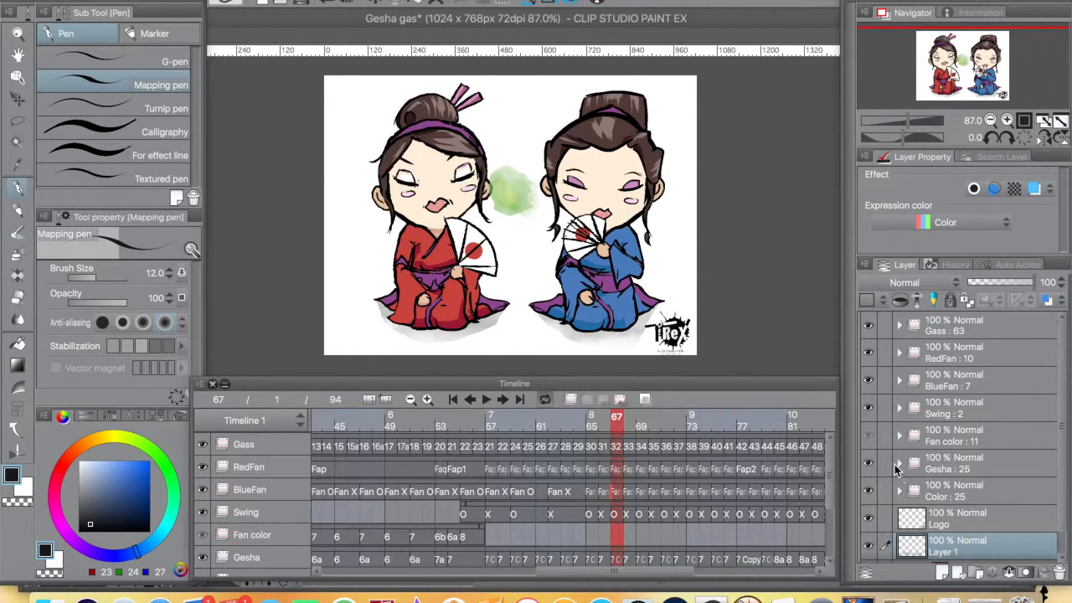
click(897, 466)
scroll(1062, 410, down, 5)
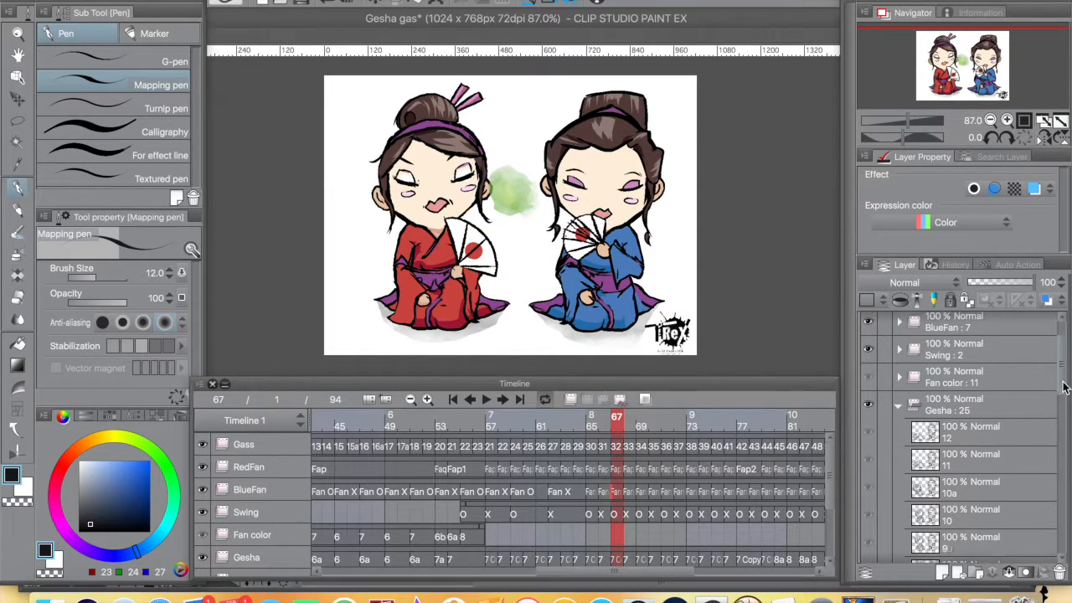
mouse_move(1061, 410)
mouse_down()
mouse_move(1061, 529)
mouse_move(1060, 391)
mouse_up()
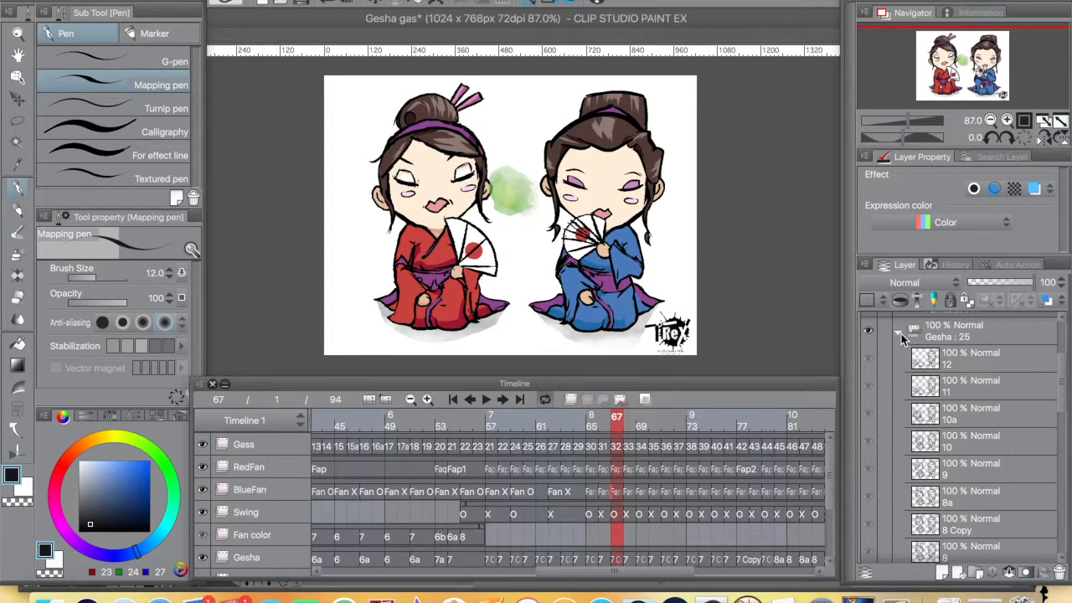
click(899, 335)
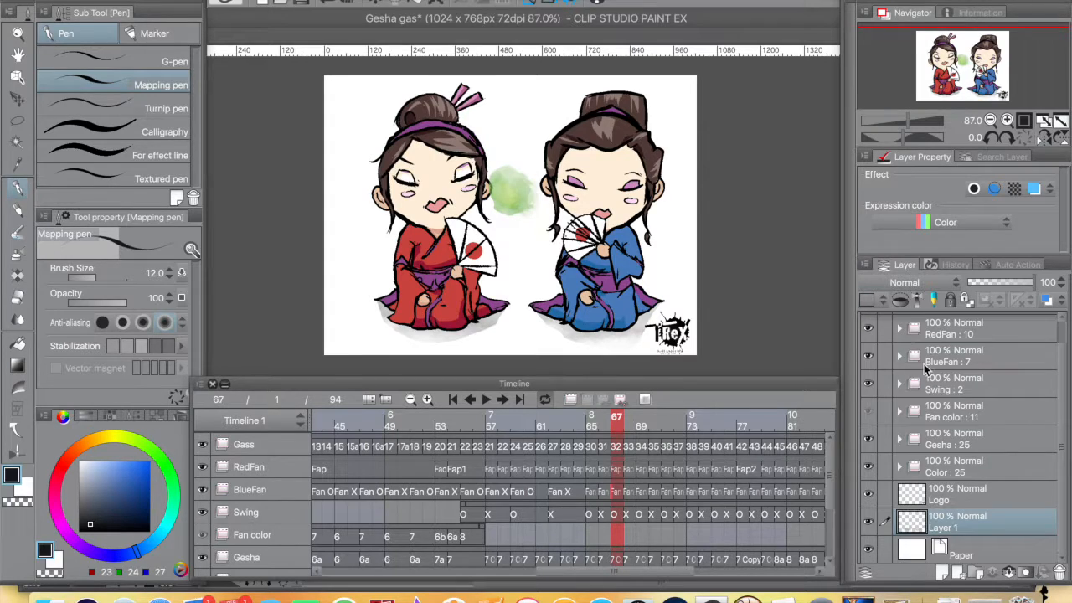
- Expand the Color animation folder, look through its cels, and collapse it again
click(964, 470)
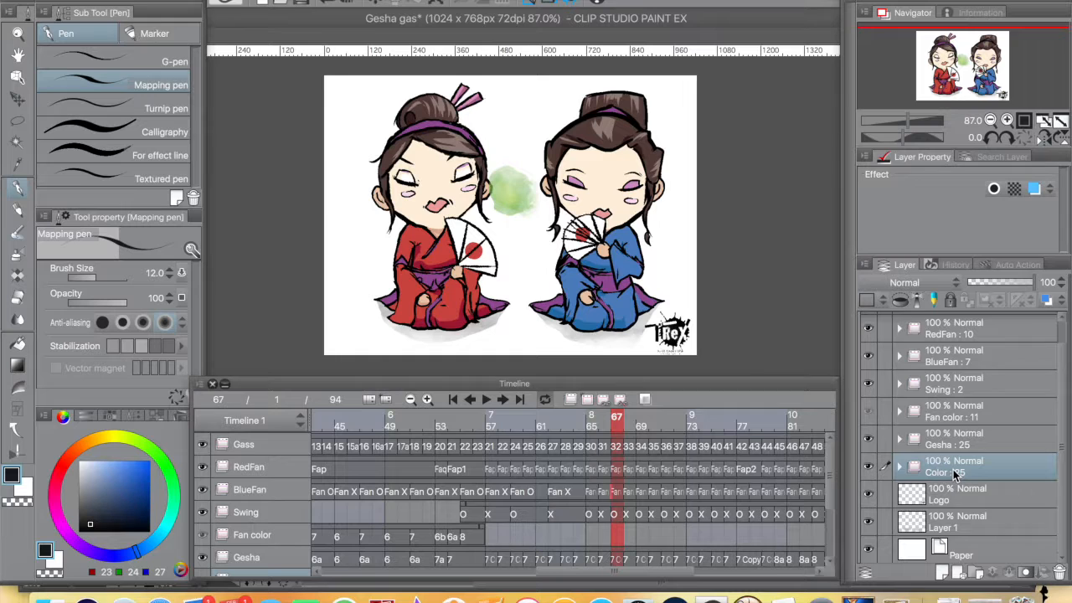
click(899, 468)
drag(1061, 382, 1062, 445)
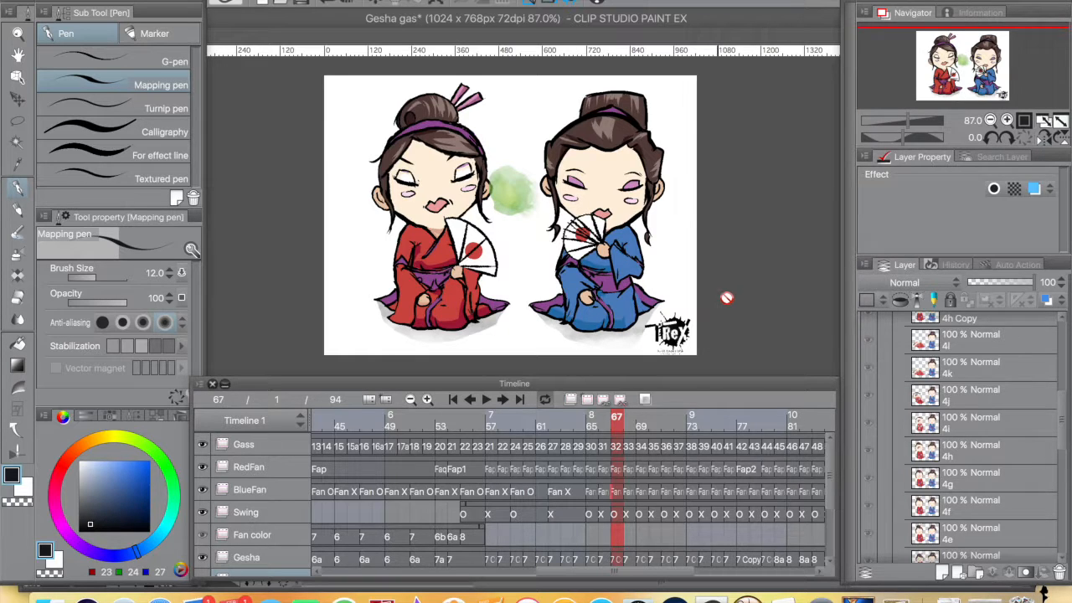
drag(1062, 425, 1061, 365)
click(898, 454)
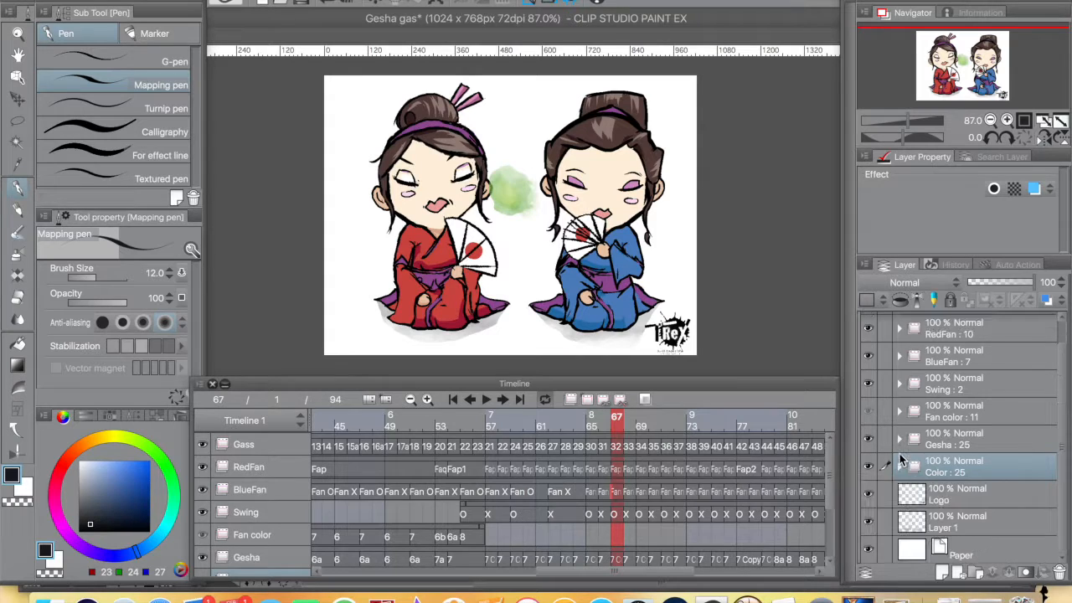
- Toggle the Gesha folder's visibility off and on, then select the RedFan and Swing folders to compare their timeline tracks
click(961, 438)
click(868, 440)
click(868, 441)
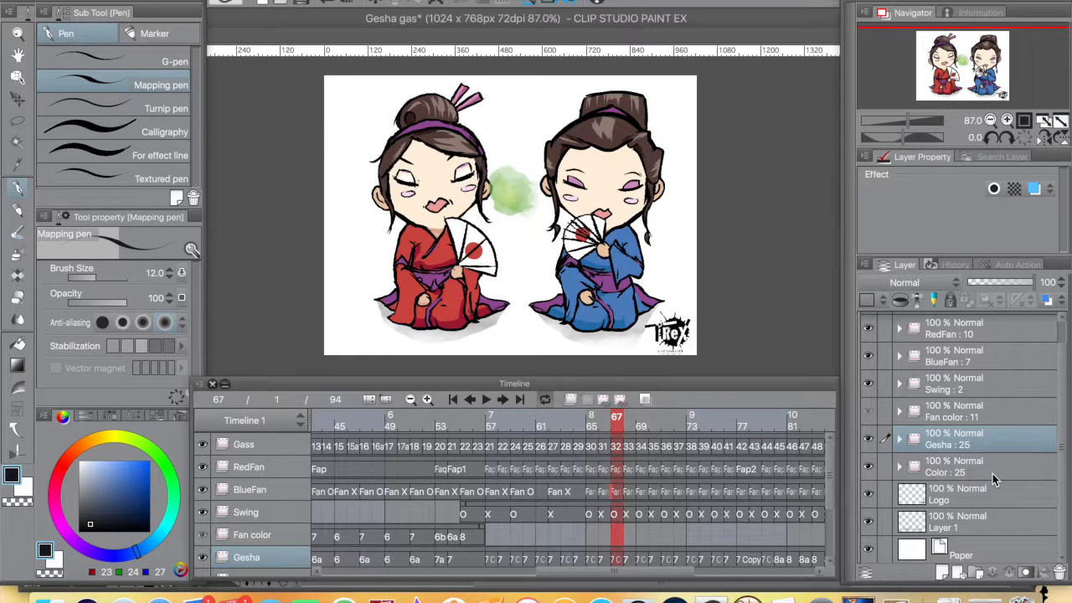
click(951, 329)
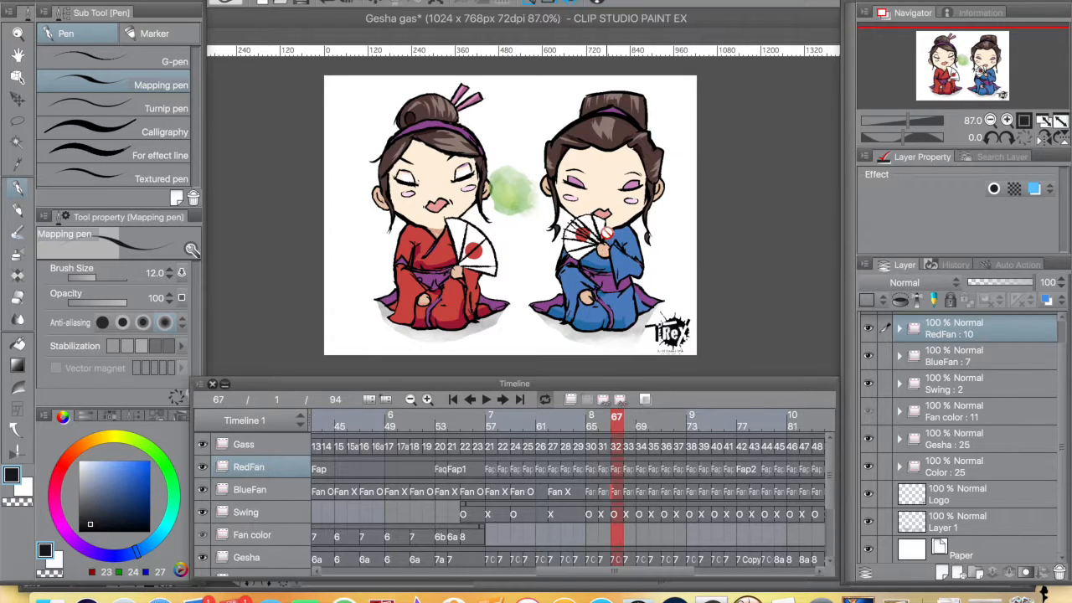
click(968, 389)
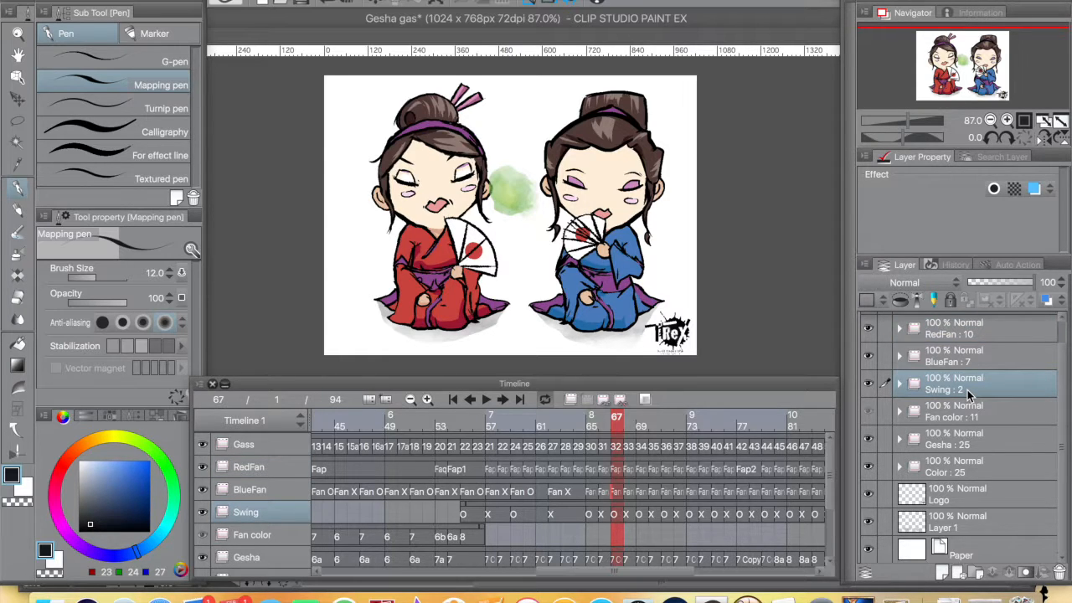
- View the Gesha folder's cels briefly, then hide and reshow the folder to compare the artwork with and without it
click(901, 441)
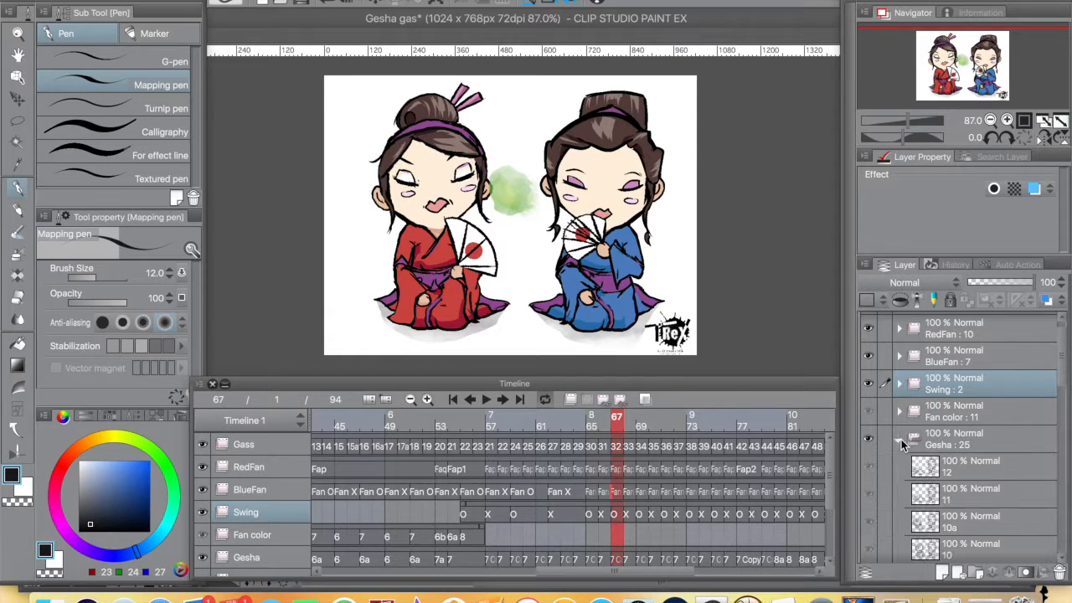
click(902, 442)
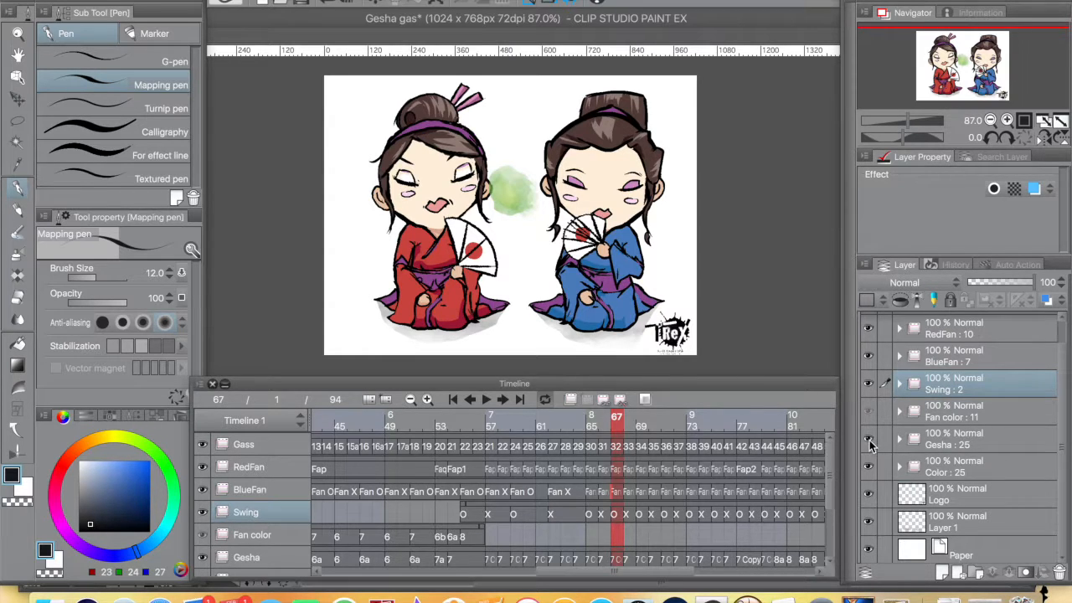
click(869, 439)
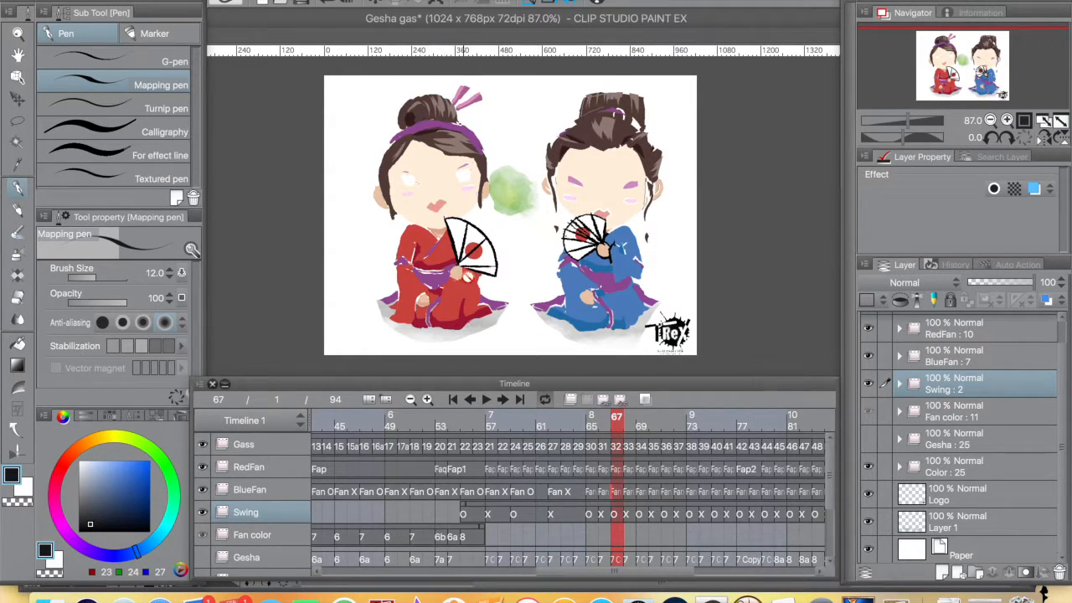
click(868, 439)
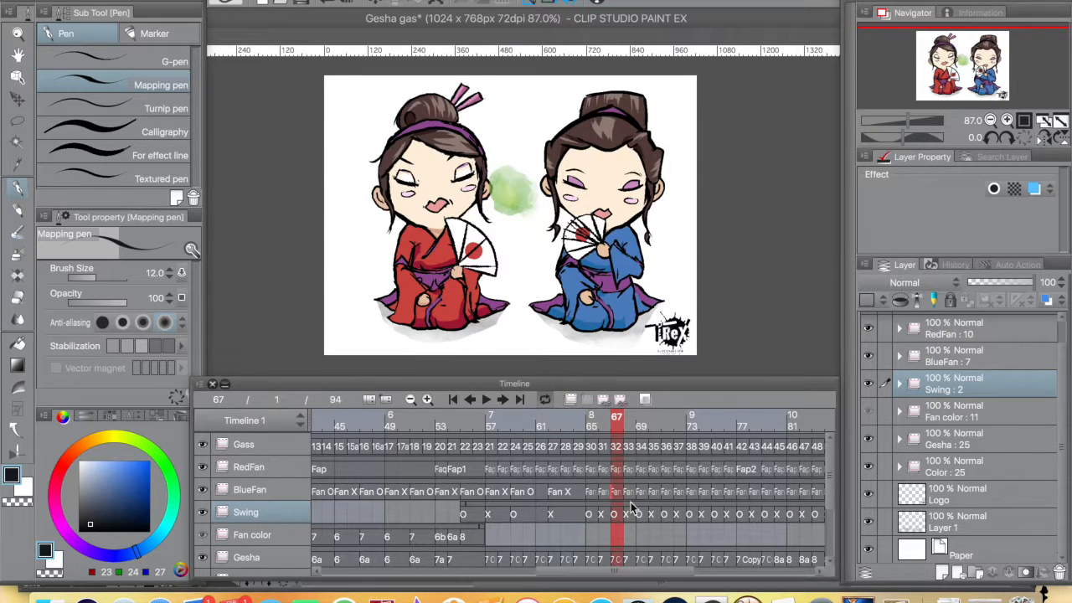
- Go to frame 61 and compare the artwork with the Gesha and Swing folders hidden and shown again
drag(630, 575, 679, 574)
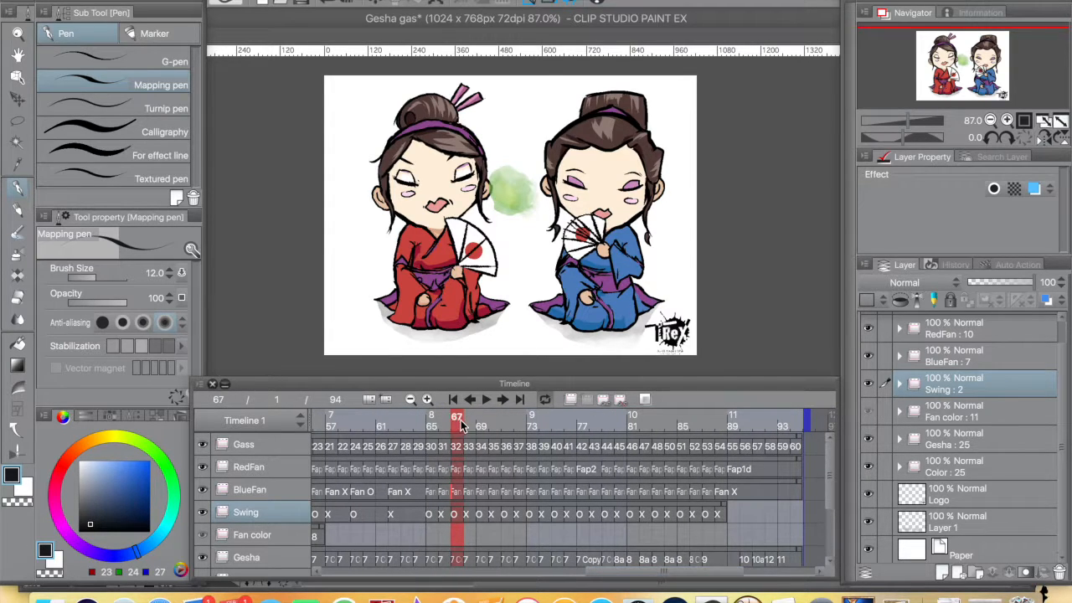
drag(440, 421, 385, 429)
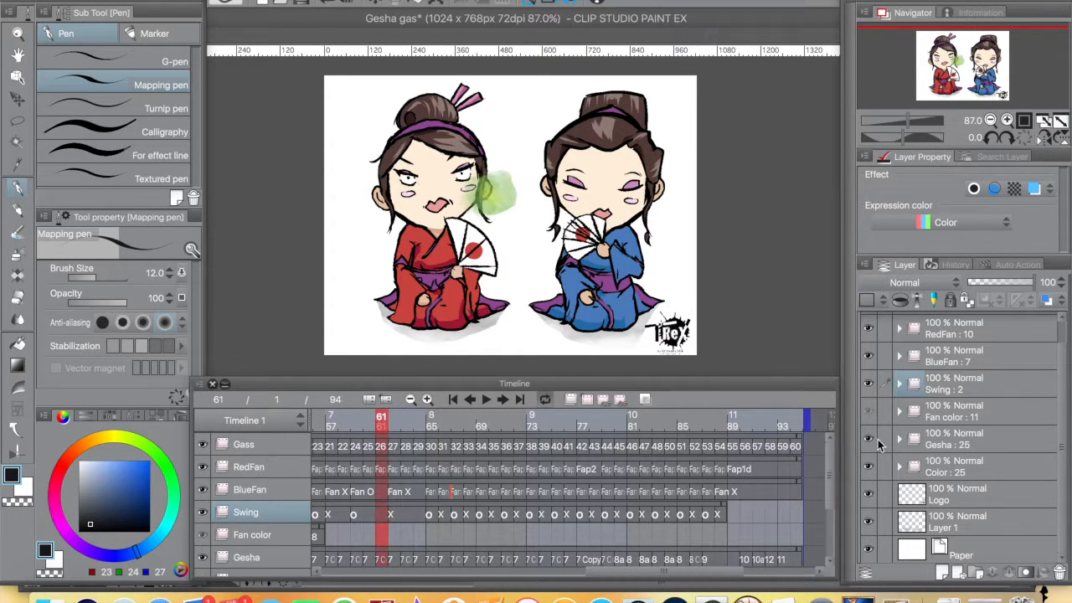
click(867, 437)
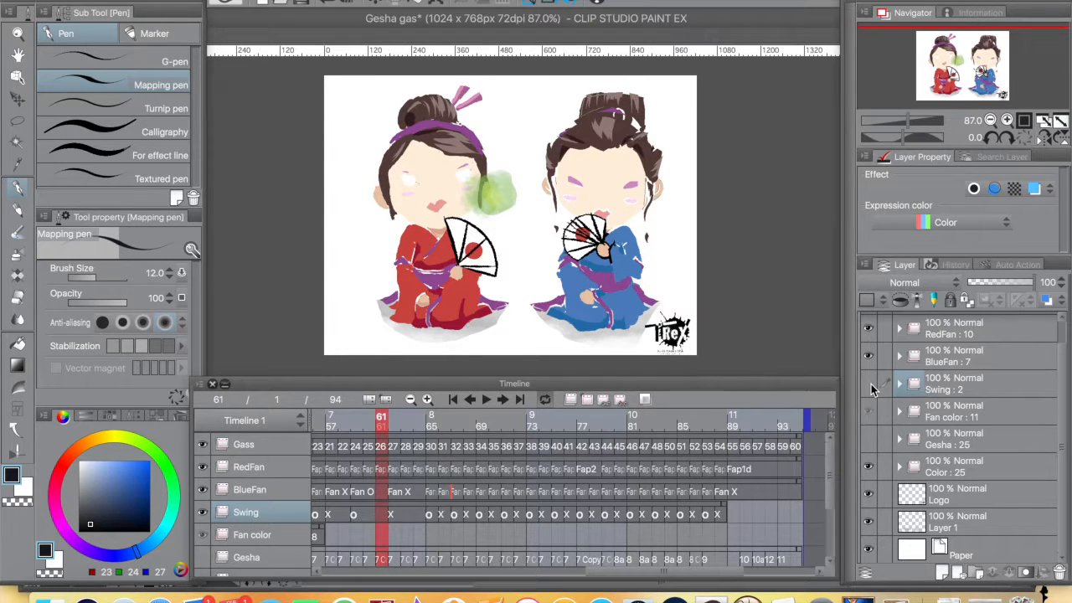
click(871, 383)
click(871, 384)
click(869, 443)
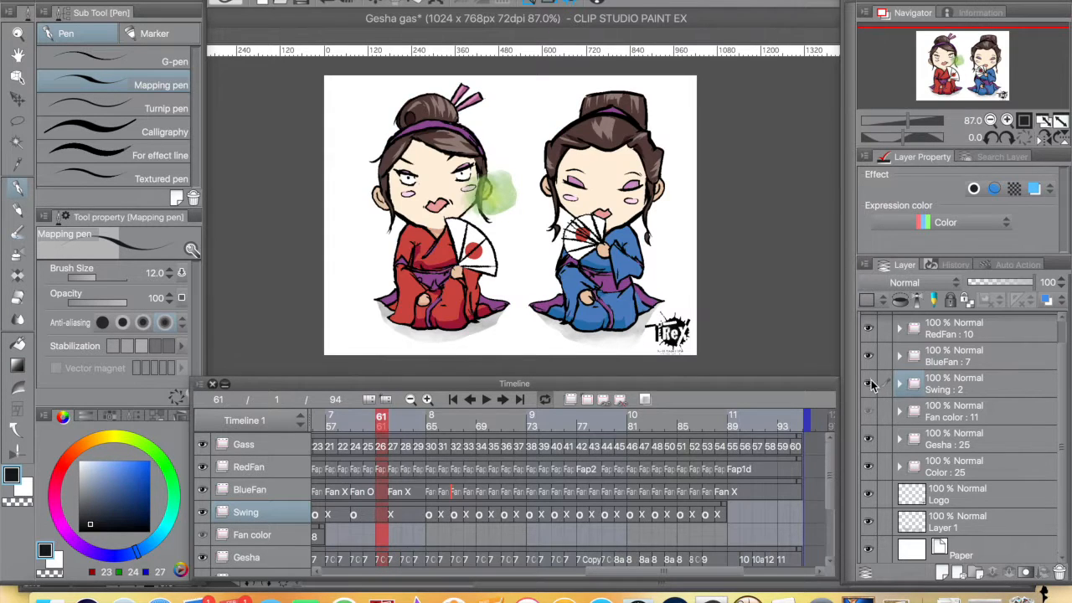
click(870, 383)
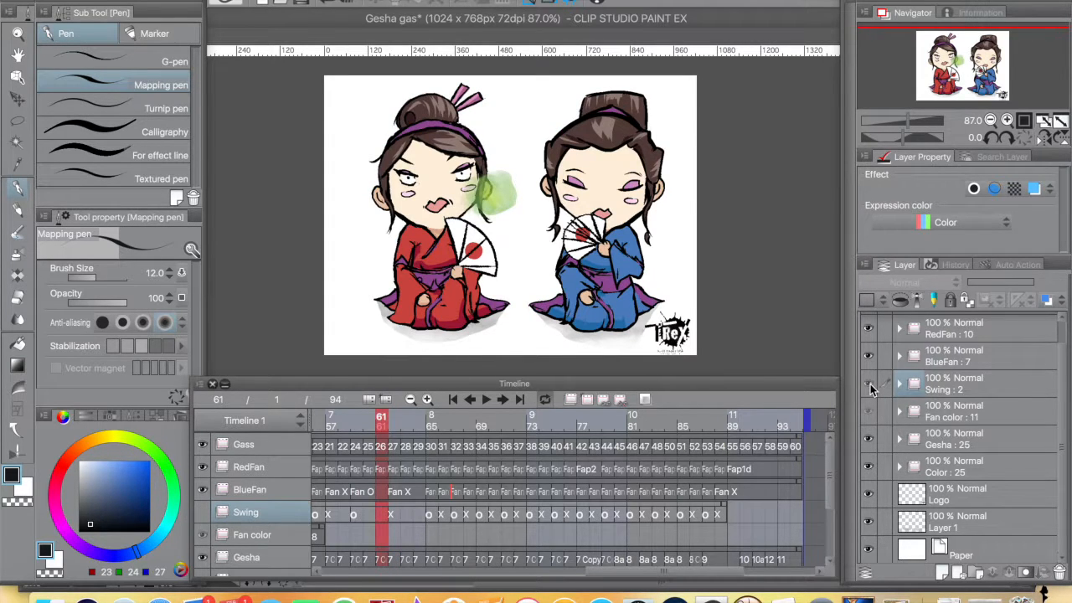
click(870, 383)
click(870, 384)
click(866, 385)
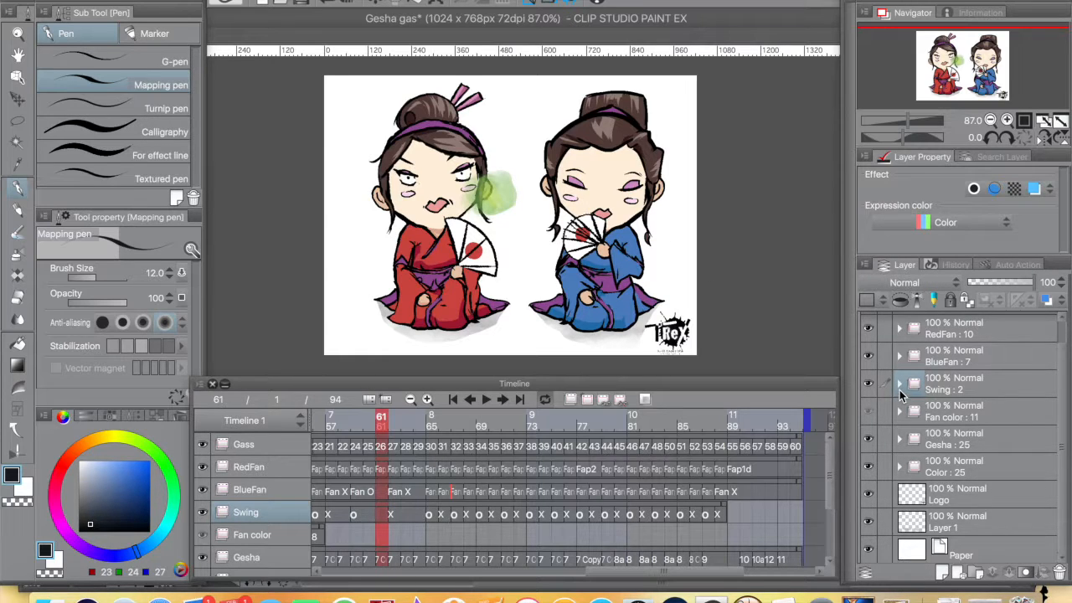
- Expand the Swing and BlueFan animation folders to view their cels, then collapse both folders
click(899, 383)
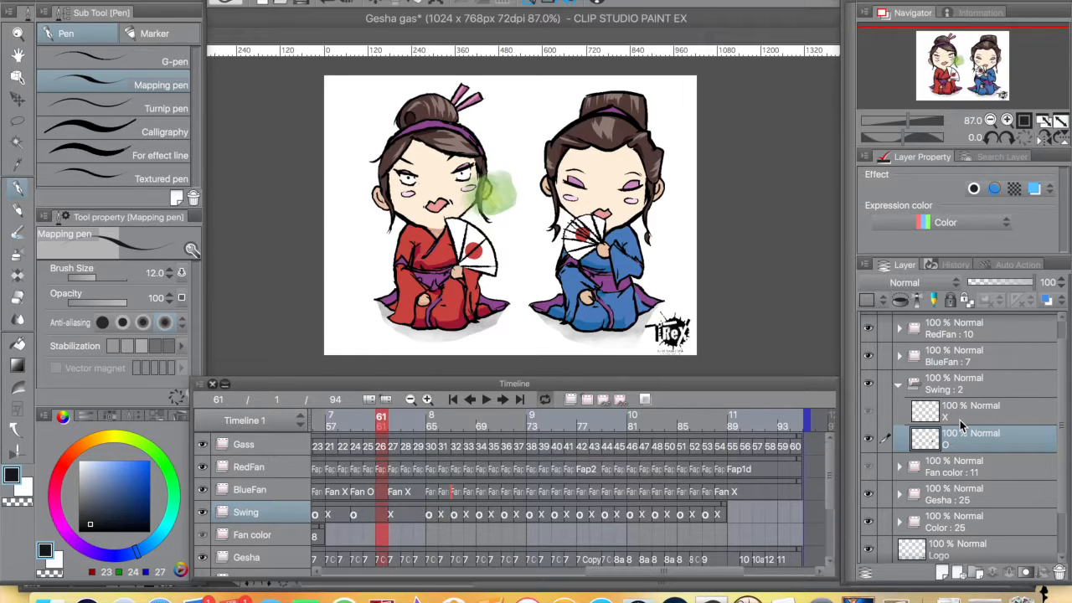
click(898, 356)
scroll(1065, 381, down, 3)
scroll(1065, 385, up, 2)
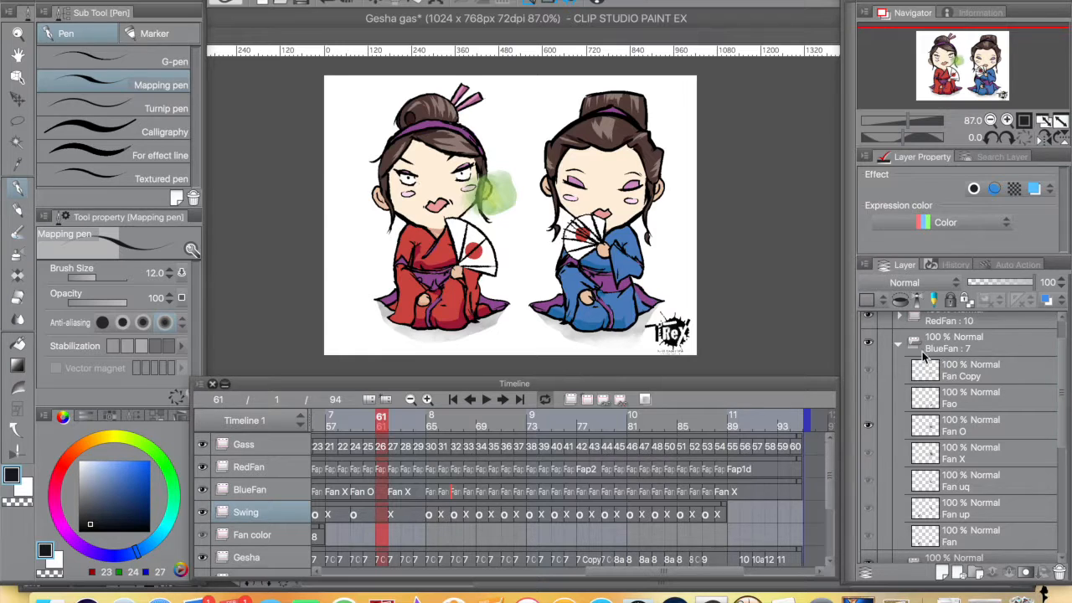
click(900, 348)
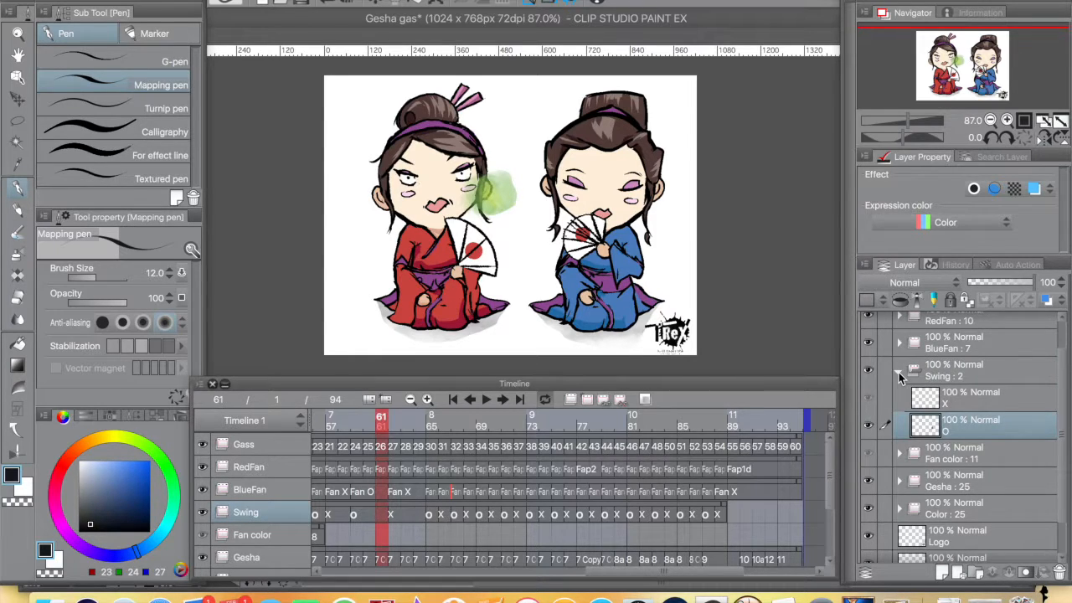
click(900, 374)
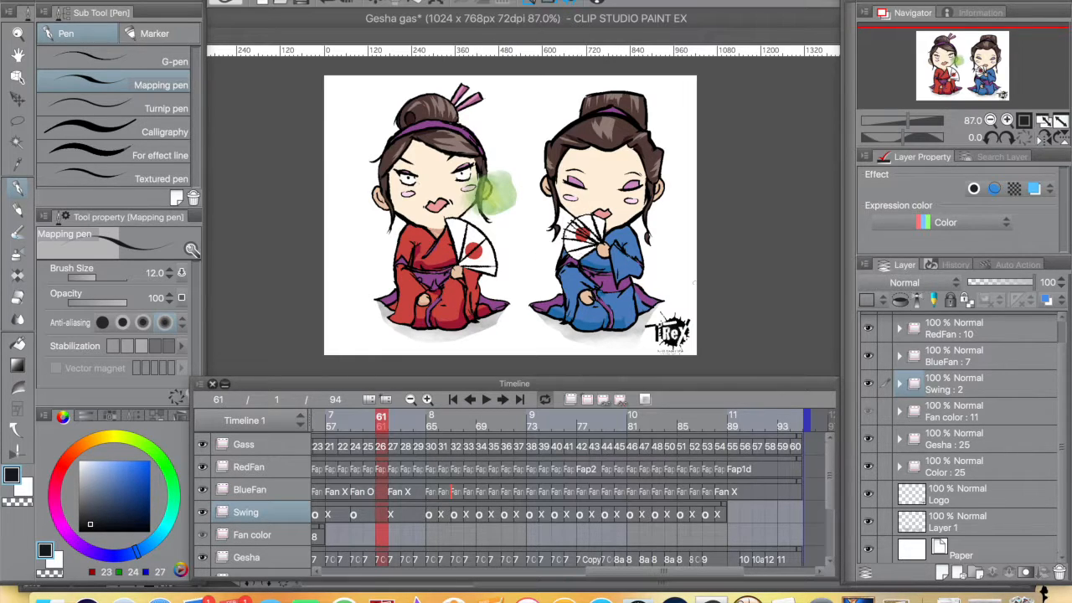
scroll(1064, 431, up, 1)
scroll(1065, 429, down, 2)
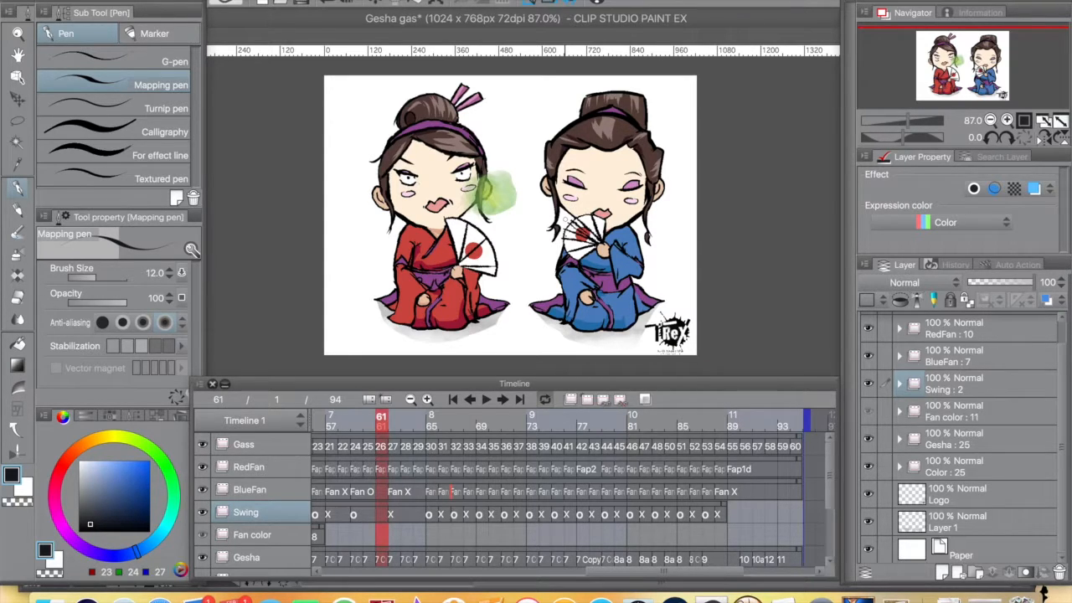
drag(583, 198, 550, 181)
drag(551, 237, 506, 223)
- Expand the Gass animation folder, select its cel 60 and look through the cels below it
scroll(957, 320, up, 1)
click(900, 325)
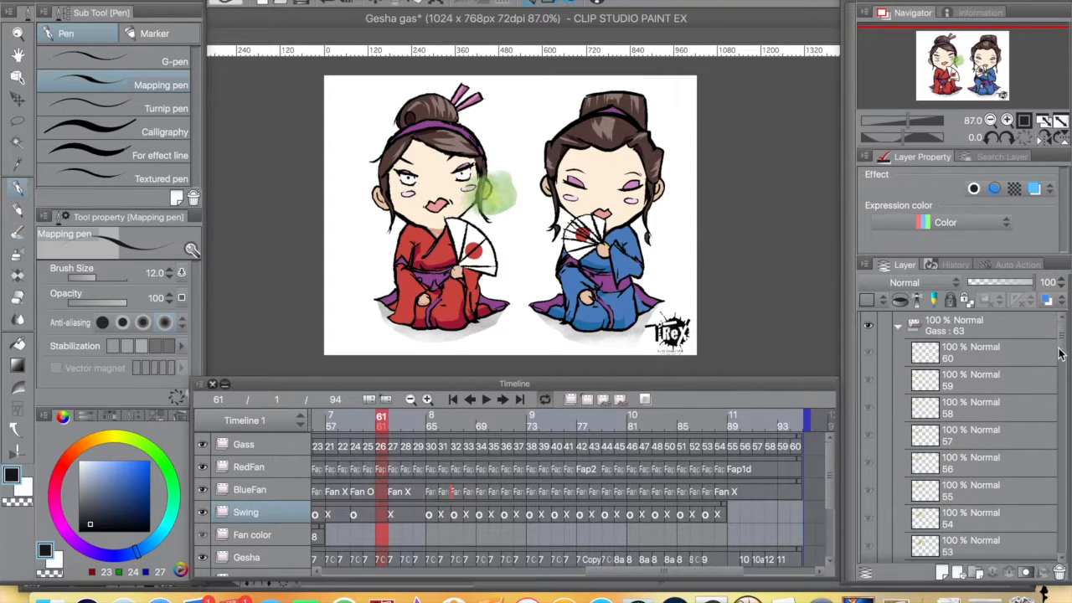
drag(1064, 339, 1063, 341)
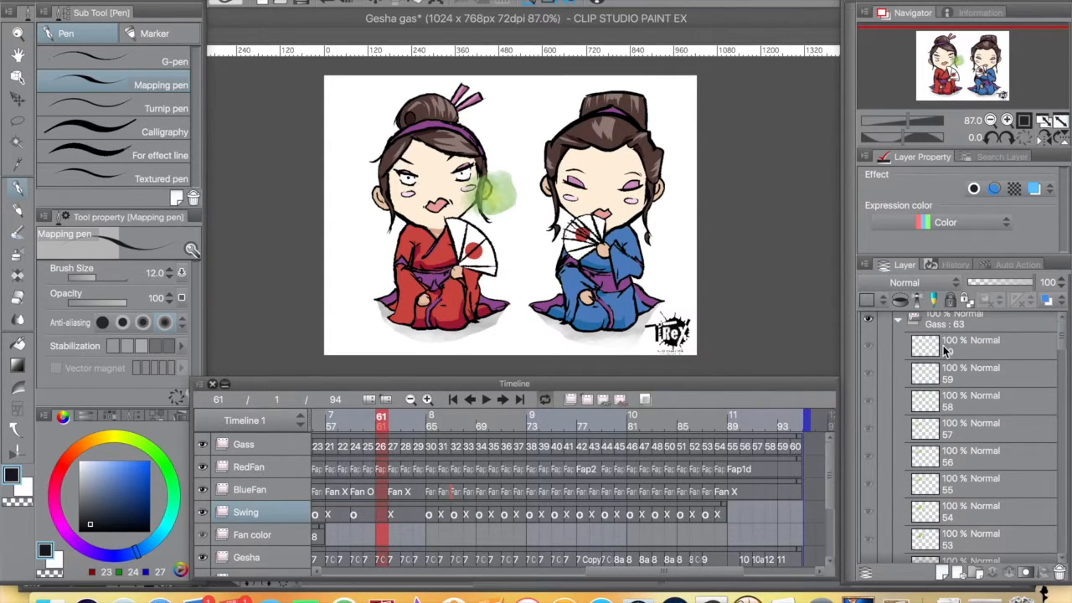
click(1051, 348)
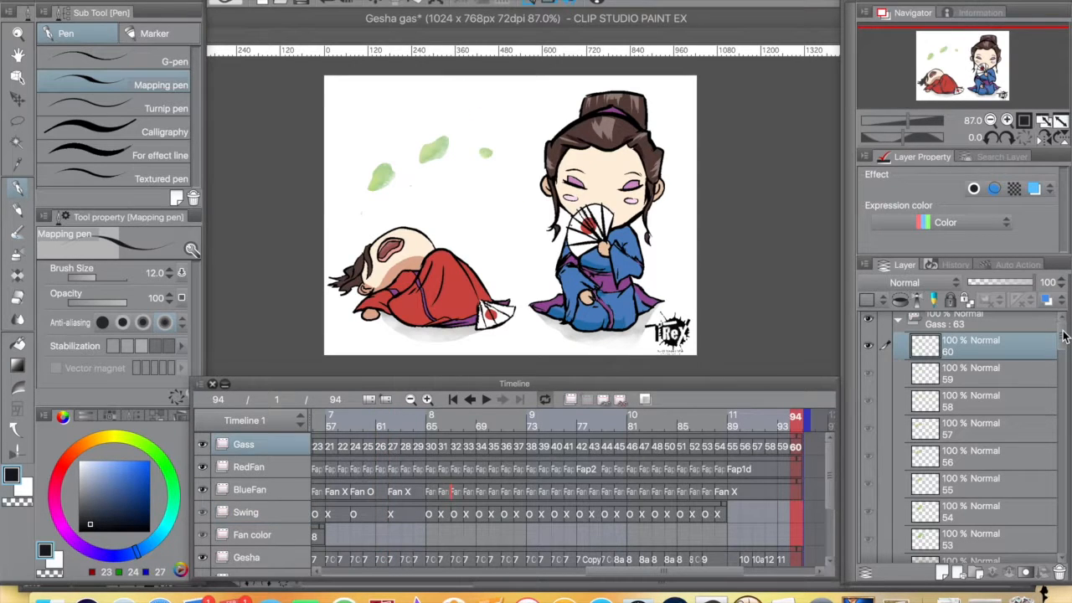
drag(1061, 337, 1069, 431)
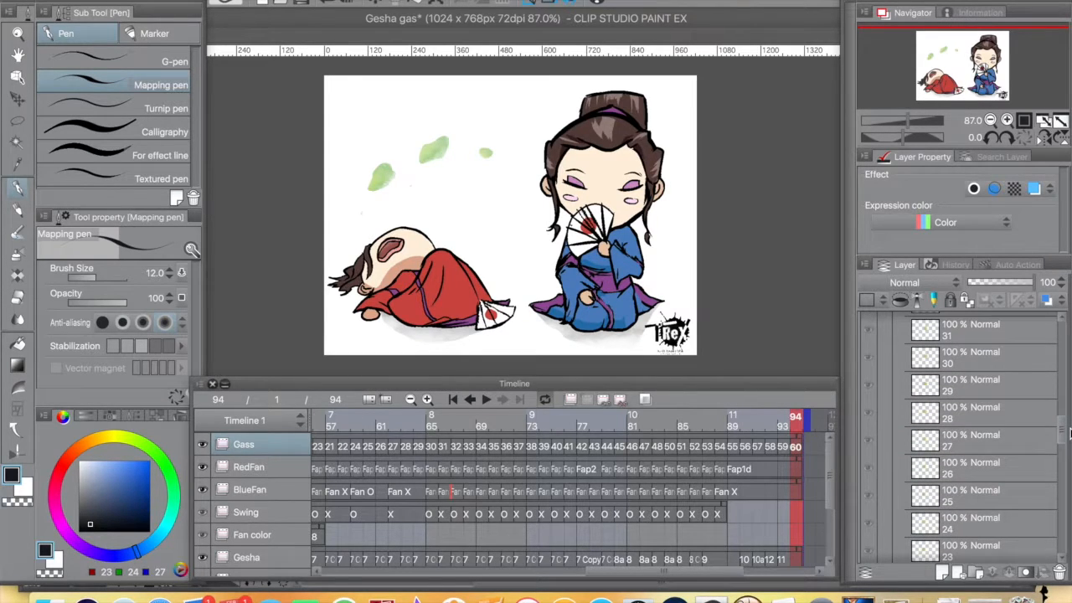
- Go to frame 3, zoom the timeline out fully and bring the whole animation from first to last frame into view
drag(674, 570, 368, 570)
click(454, 421)
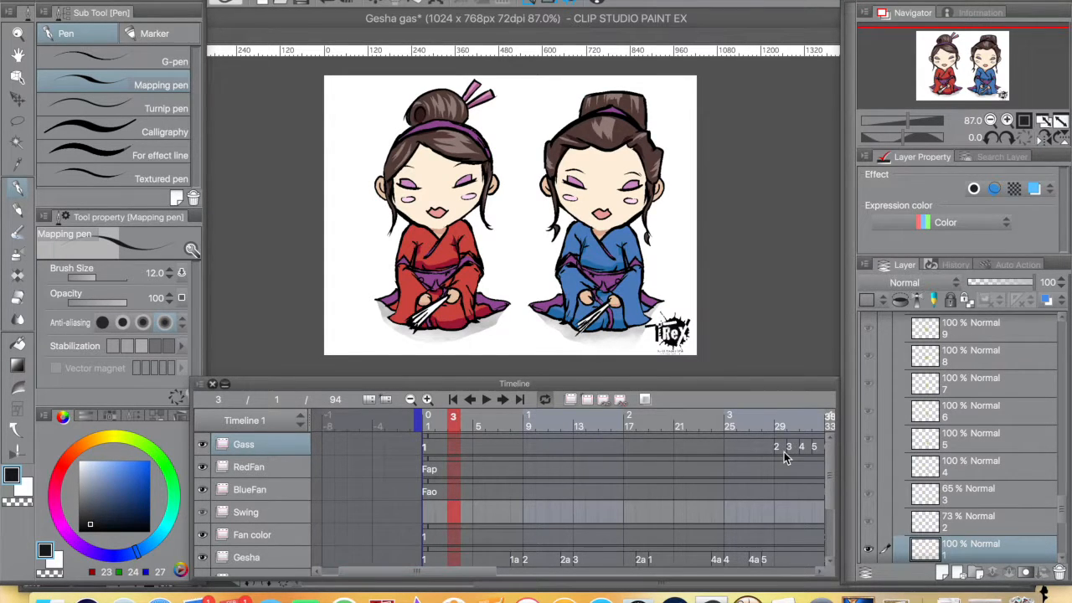
drag(397, 576, 495, 574)
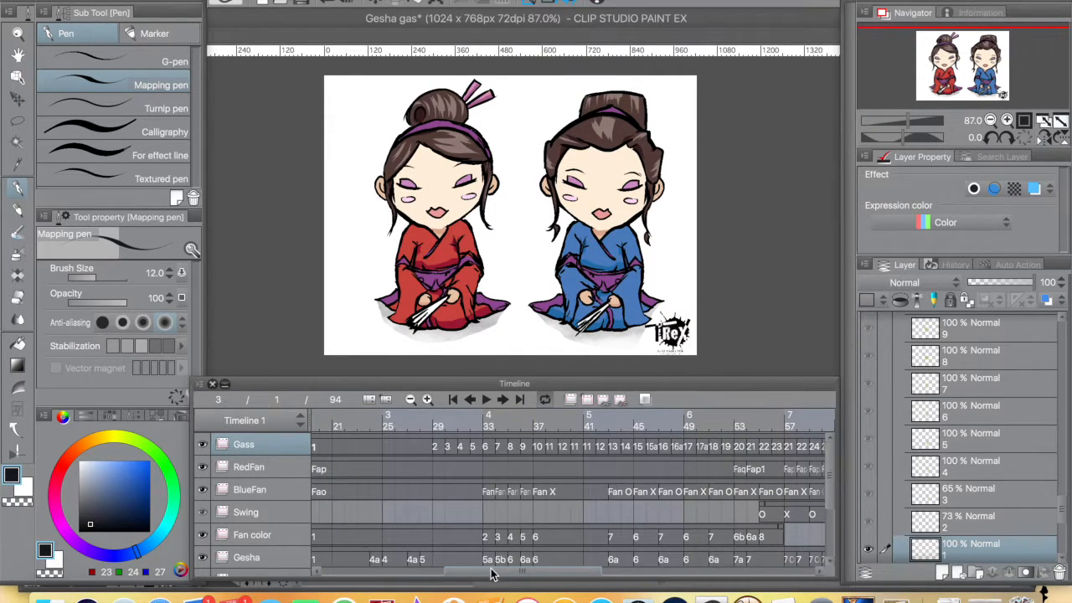
click(410, 399)
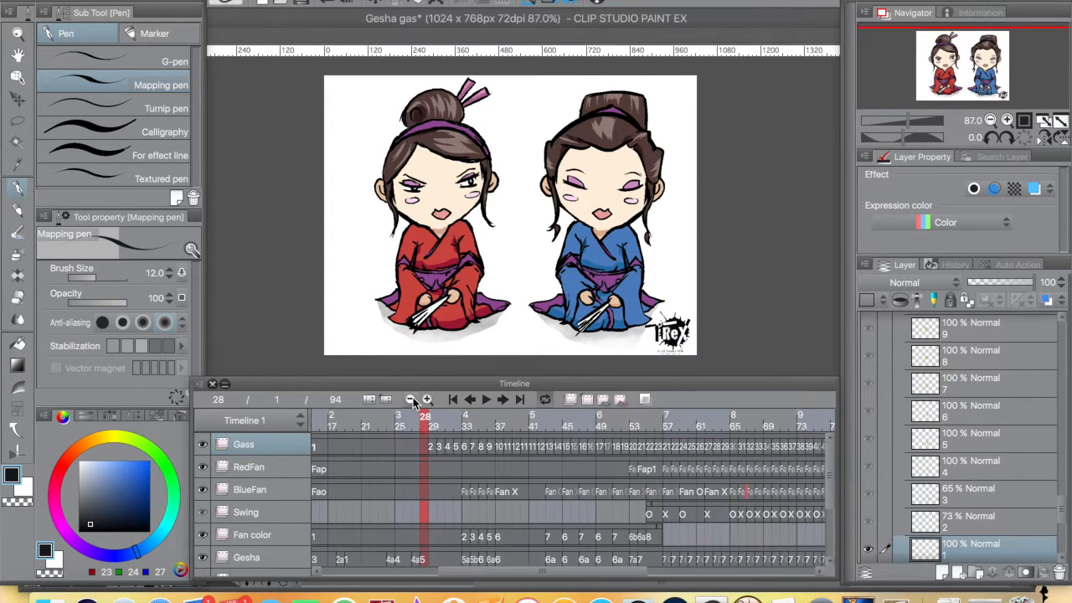
click(411, 400)
click(410, 399)
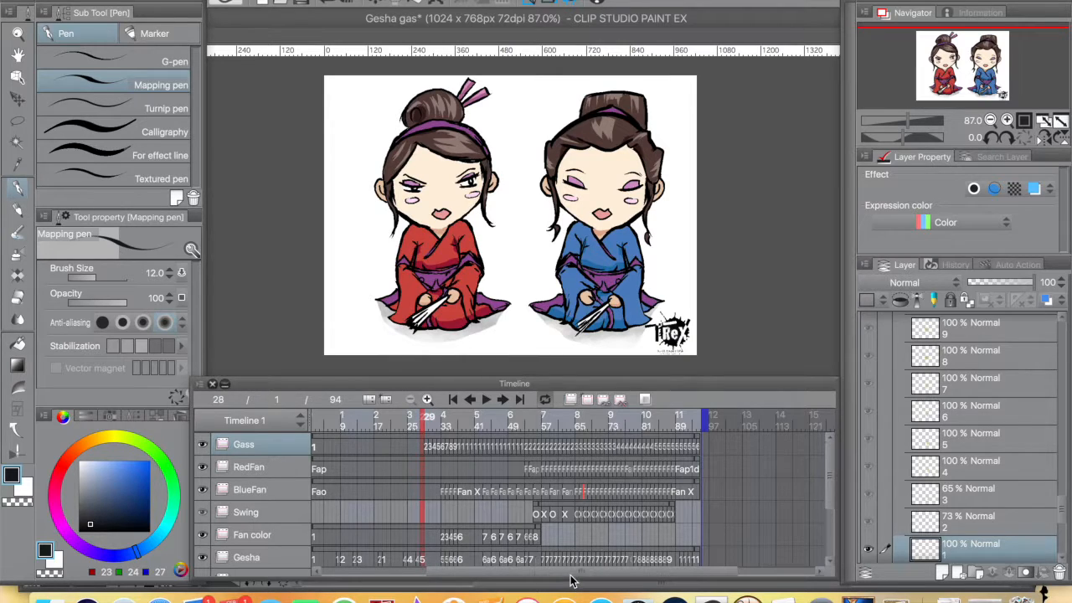
drag(568, 575, 528, 566)
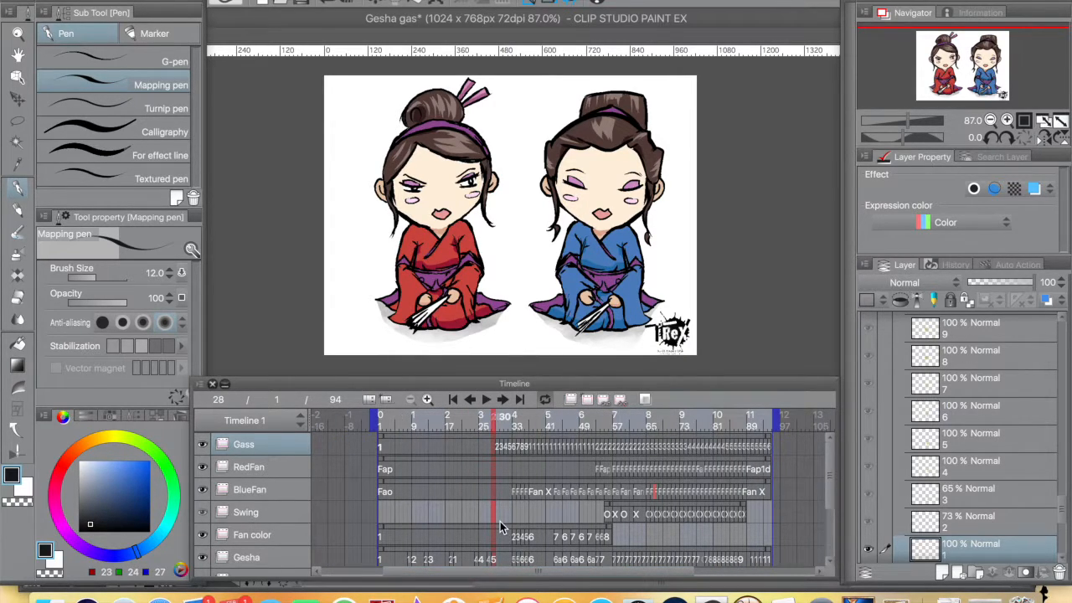
- Scrub the early part of the animation from frame 28 to frame 39, then back to frame 12
scroll(443, 416, right, 2)
drag(442, 417, 360, 427)
click(466, 430)
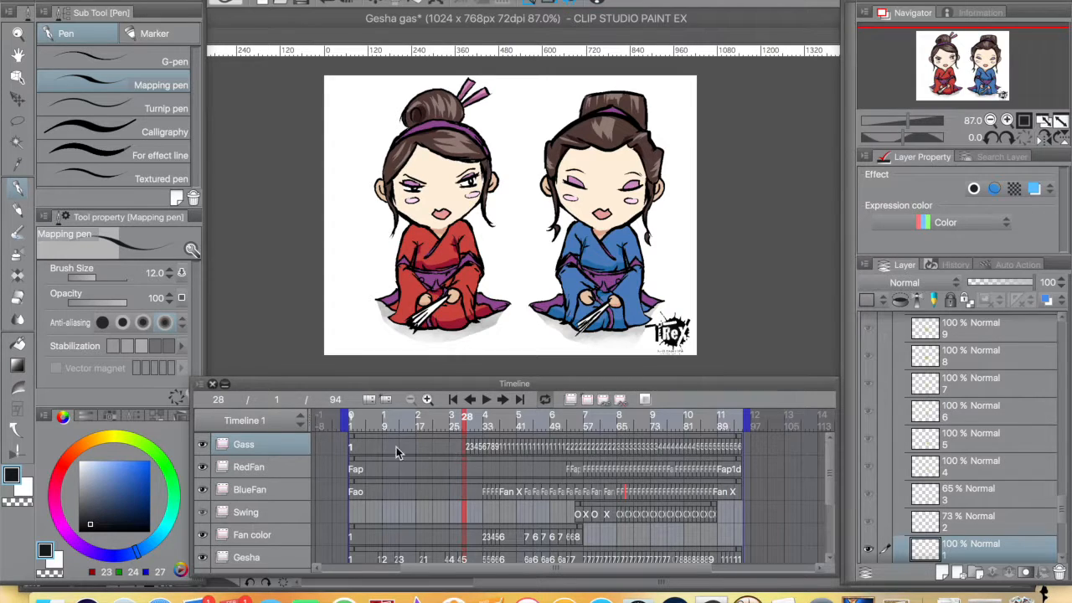
drag(466, 423, 514, 449)
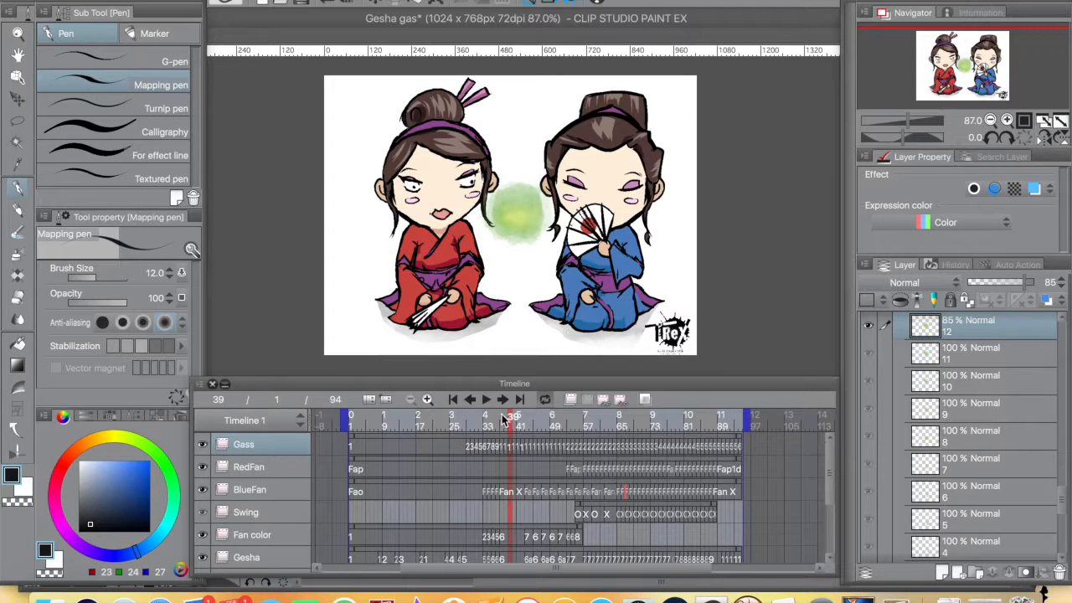
drag(498, 427, 398, 427)
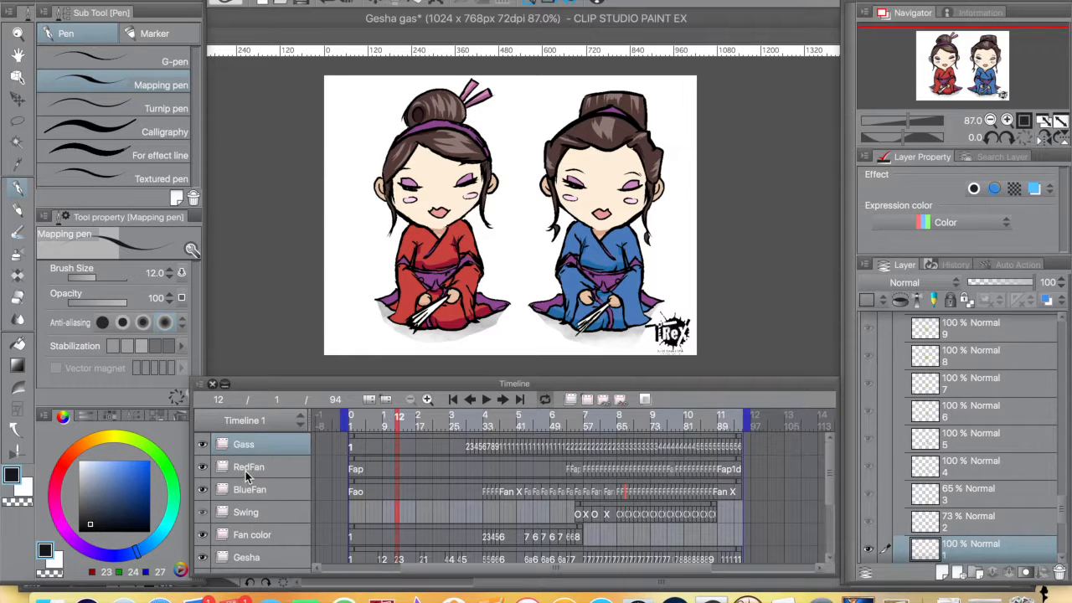
- Return to frame 1 and scrub forward through frames 52 and 81 to frame 90 to review the animation
click(400, 422)
click(351, 424)
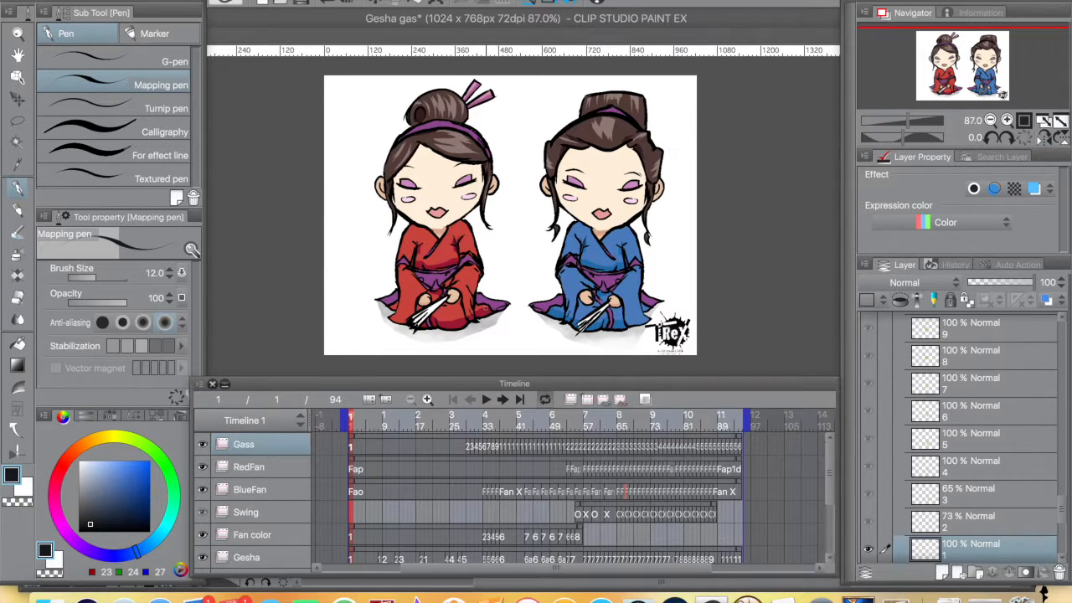
drag(351, 423, 565, 436)
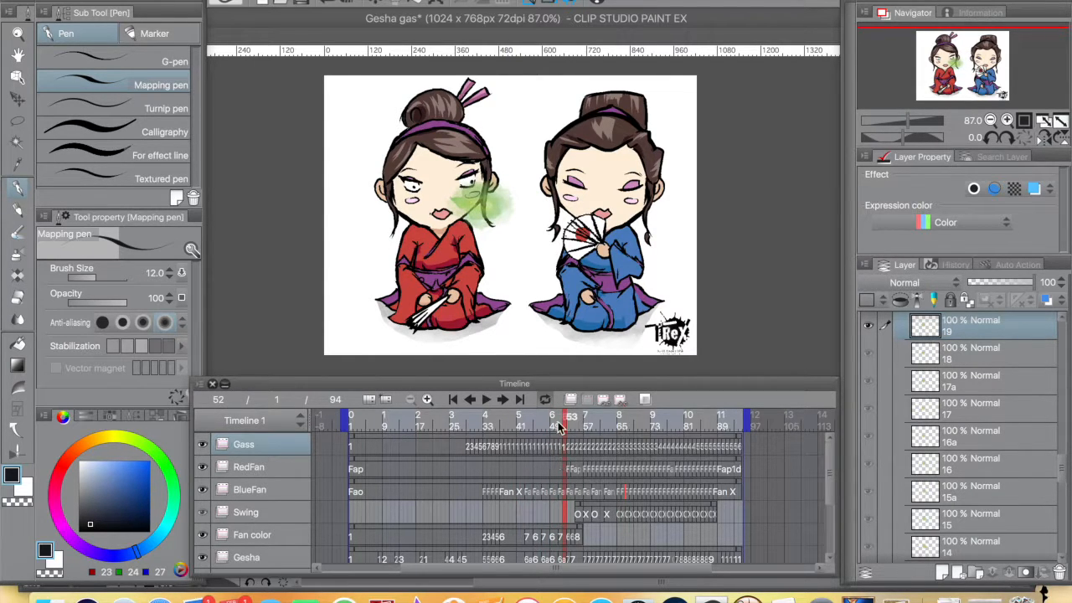
drag(571, 423, 687, 427)
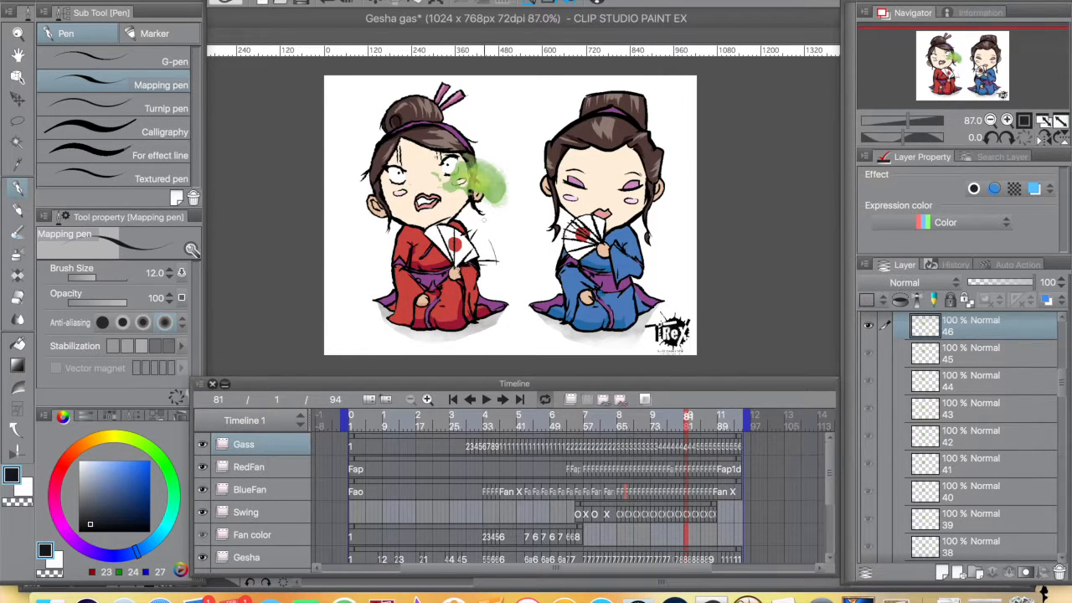
click(692, 425)
drag(692, 425, 727, 426)
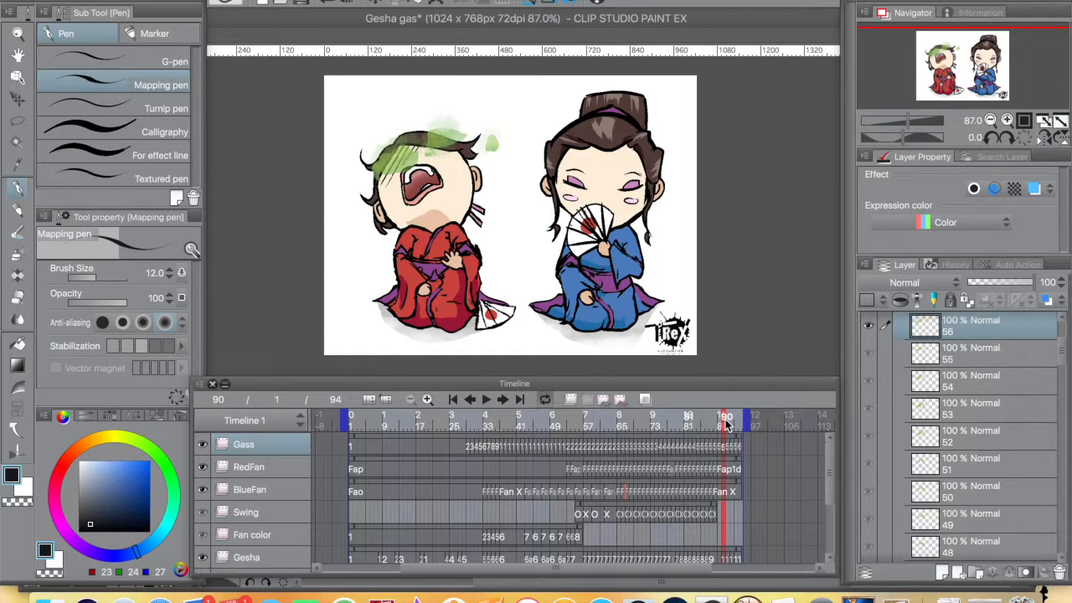
- Scrub back to frame 27, then check frames 54 to 62 with the Gesha and Color tracks in view
drag(727, 426, 479, 432)
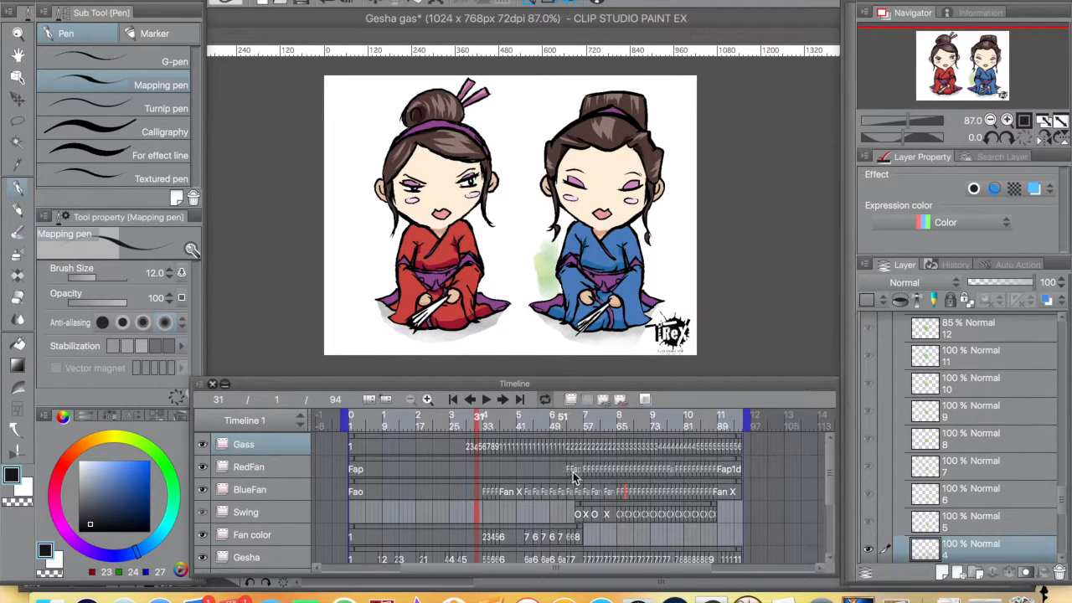
click(469, 425)
drag(468, 422, 459, 423)
drag(830, 462, 828, 472)
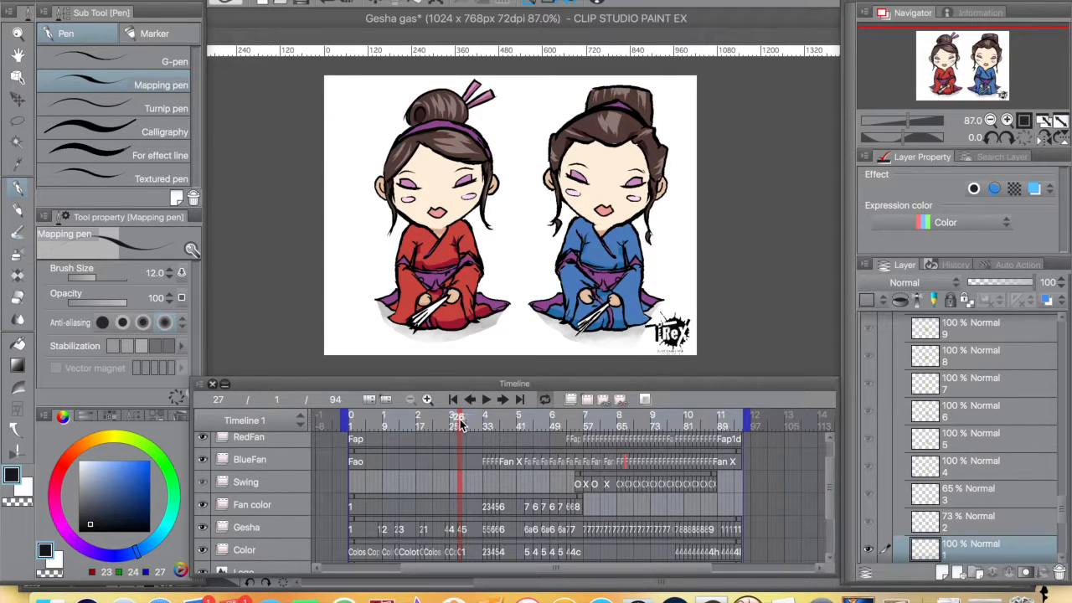
click(540, 423)
click(574, 425)
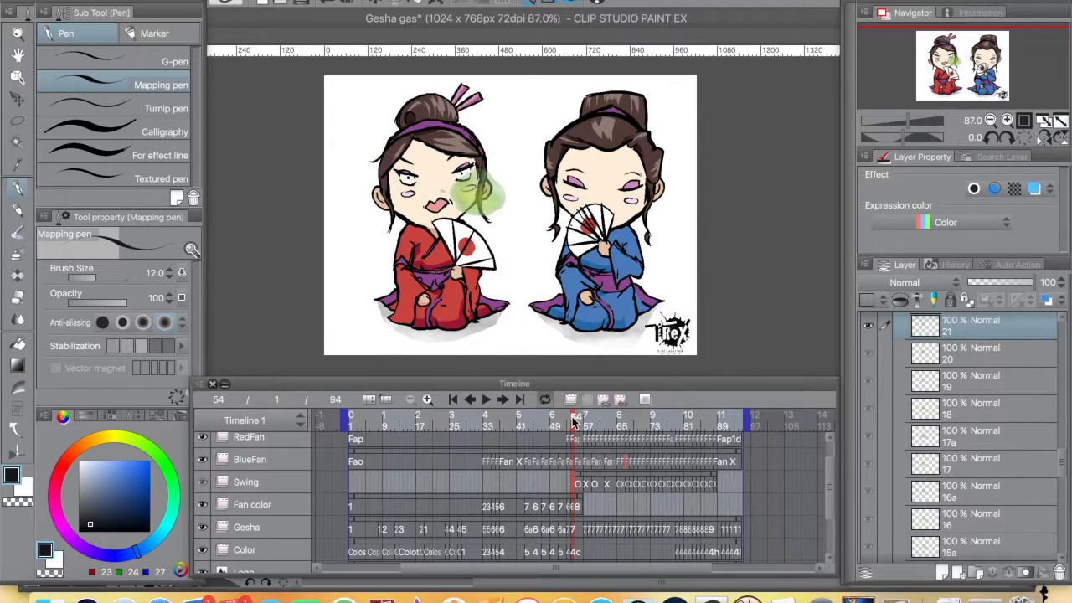
drag(576, 422, 607, 427)
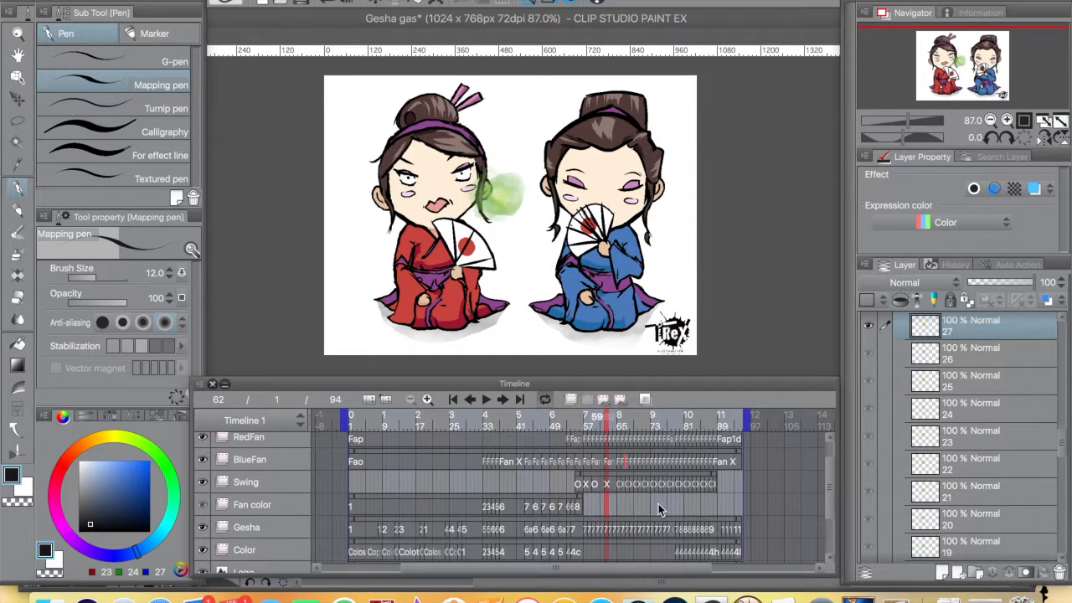
- Select the Swing cel X at frame 57, then view the cel choices at frame 64 and close them without changing anything
click(589, 484)
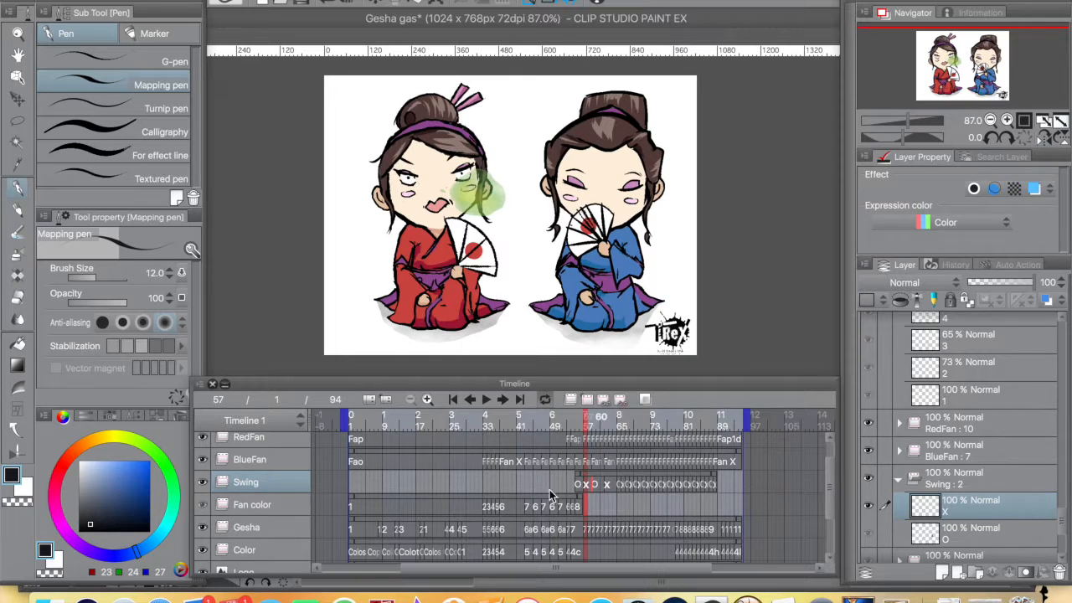
click(591, 424)
click(610, 483)
click(614, 486)
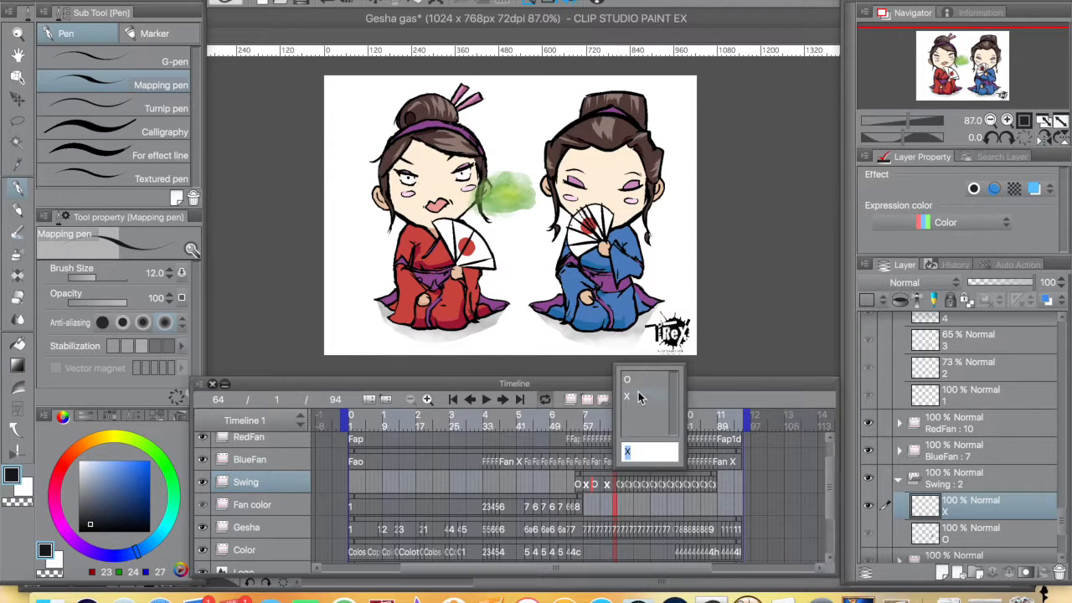
click(573, 490)
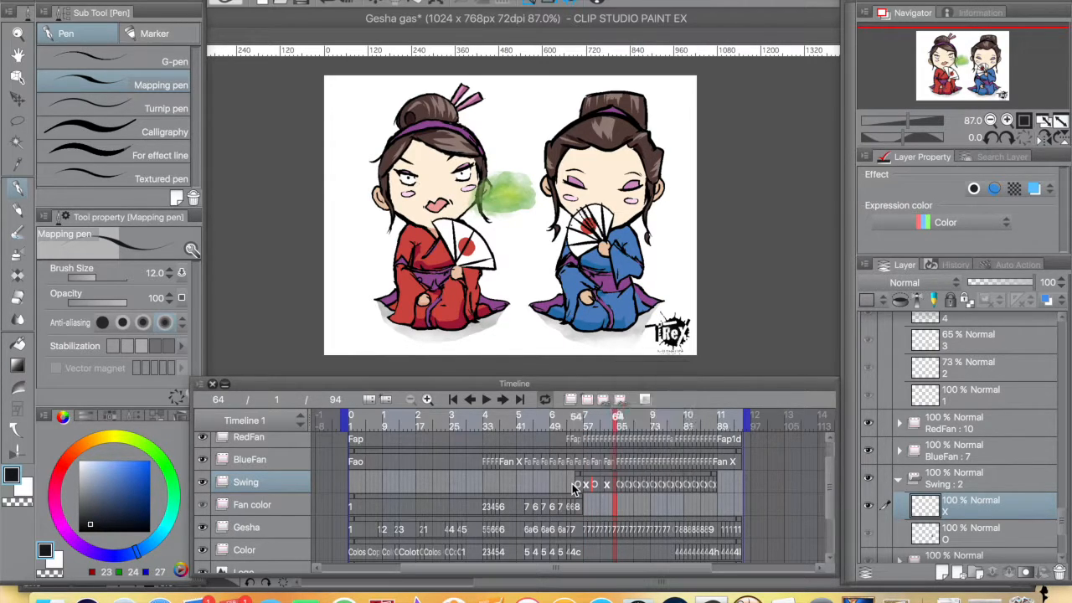
- Scrub from frame 61 to 77, then enlarge the timeline scale and return to frame 61 on the Swing track
drag(620, 427, 602, 424)
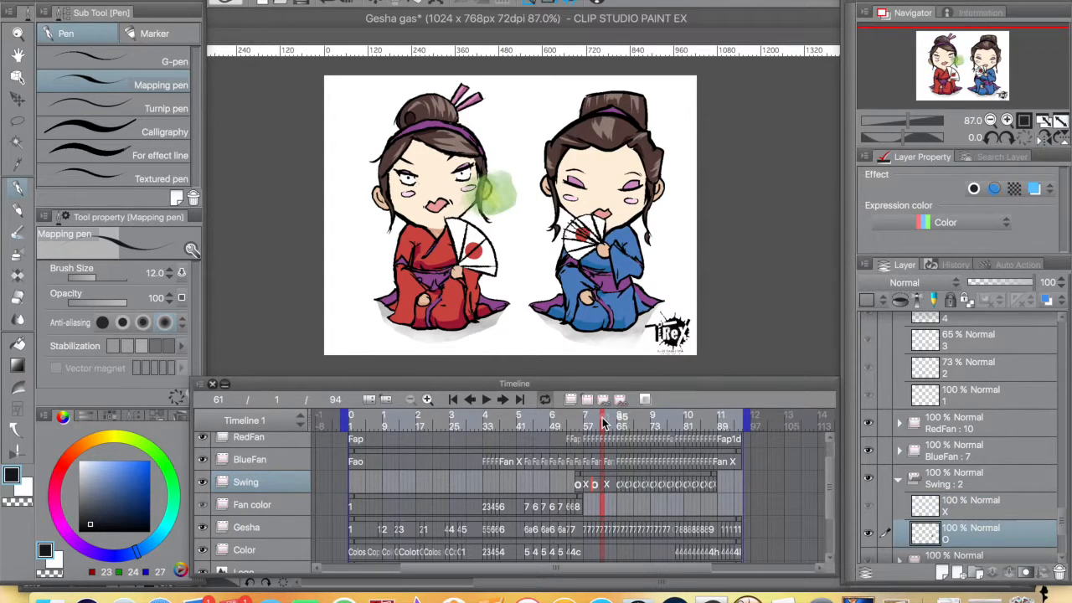
drag(603, 424, 671, 427)
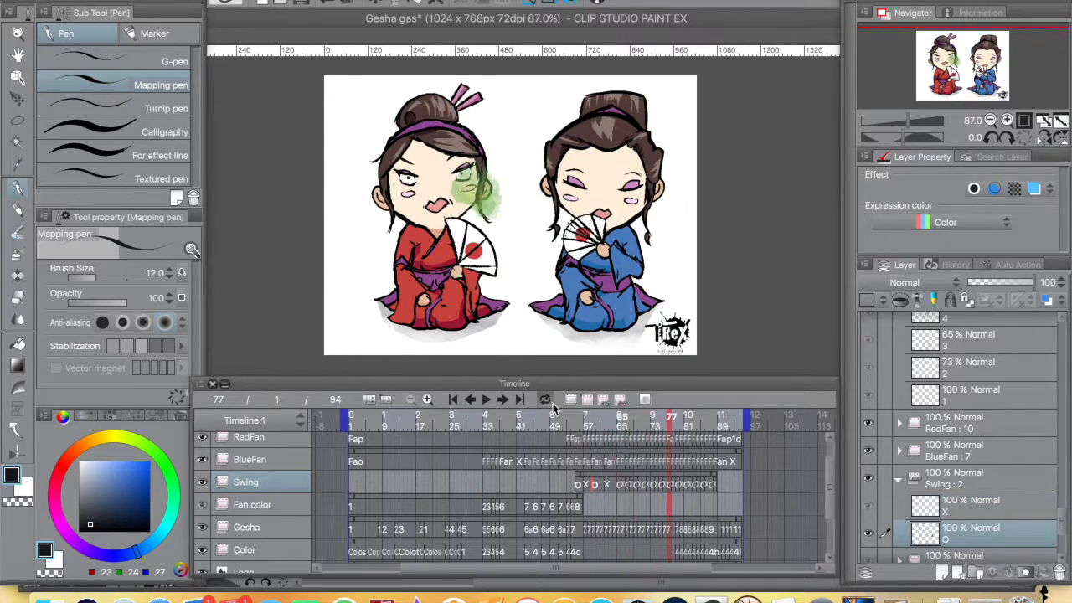
click(427, 399)
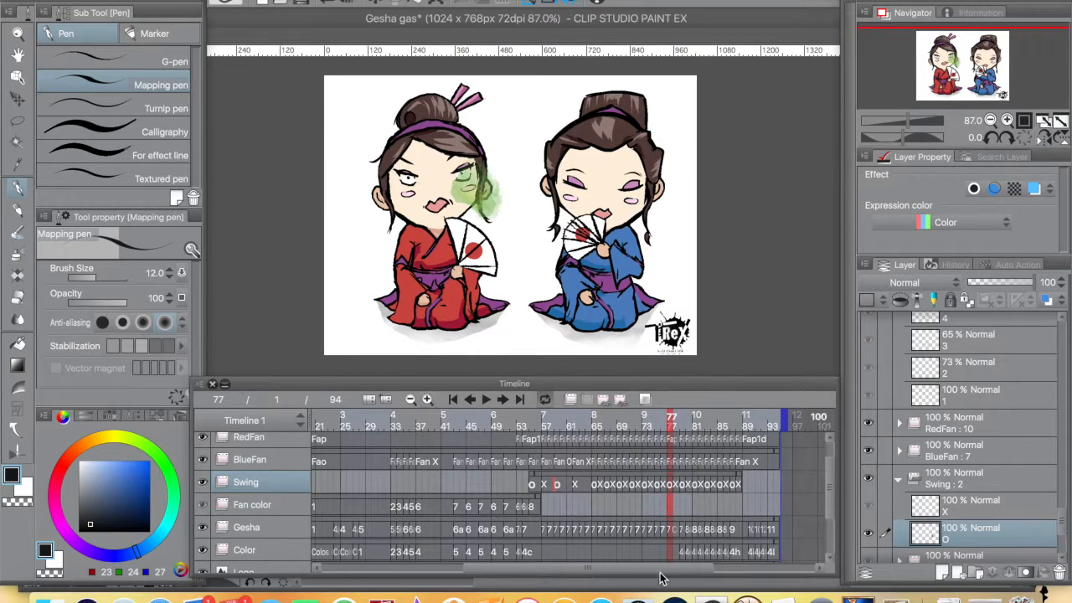
drag(662, 575, 666, 574)
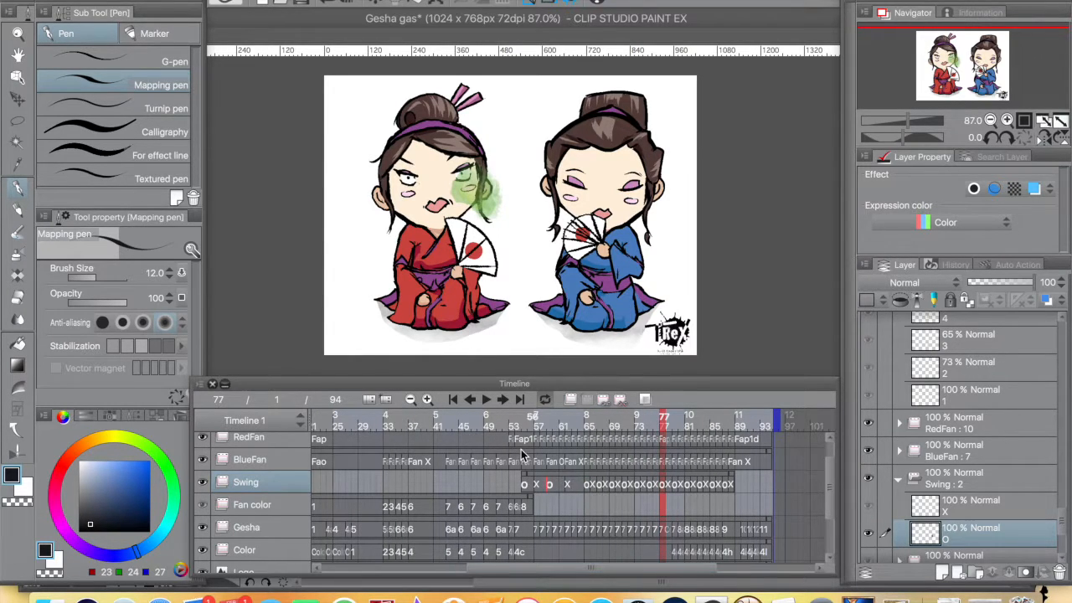
click(550, 490)
click(560, 490)
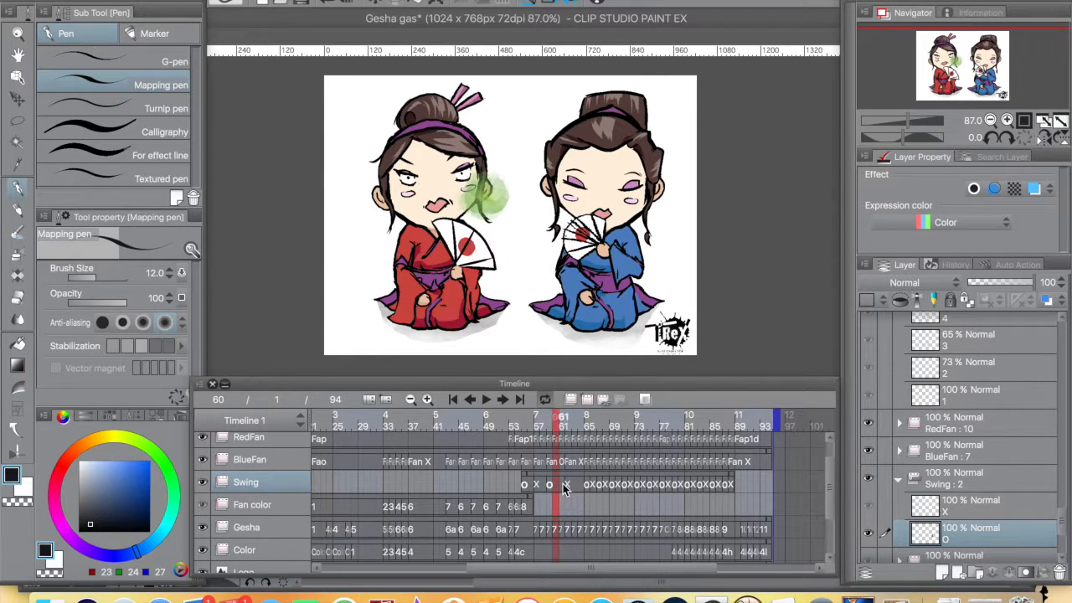
click(564, 490)
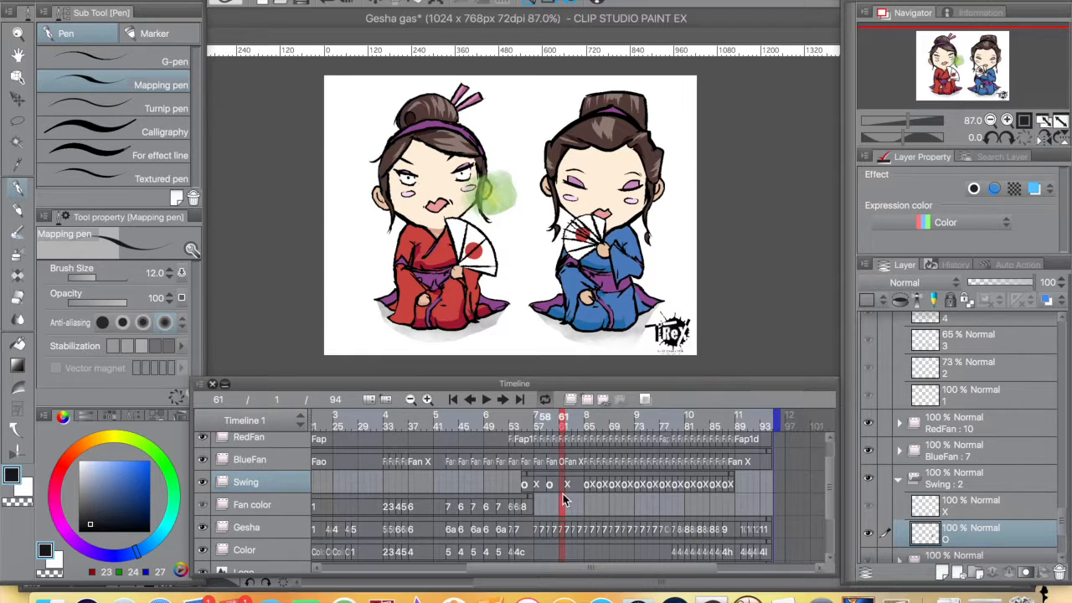
- Go back to frame 59 and advance frame by frame to frame 68 to watch the Swing cels O and X alternate
key(Left)
key(Left)
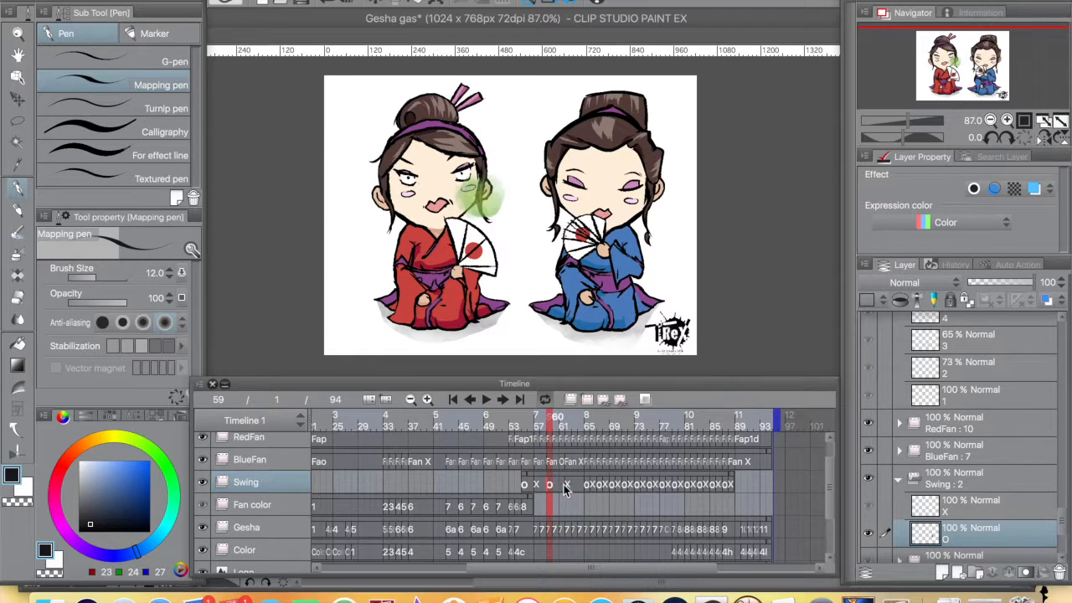
key(Right)
key(Right)
key(Right)
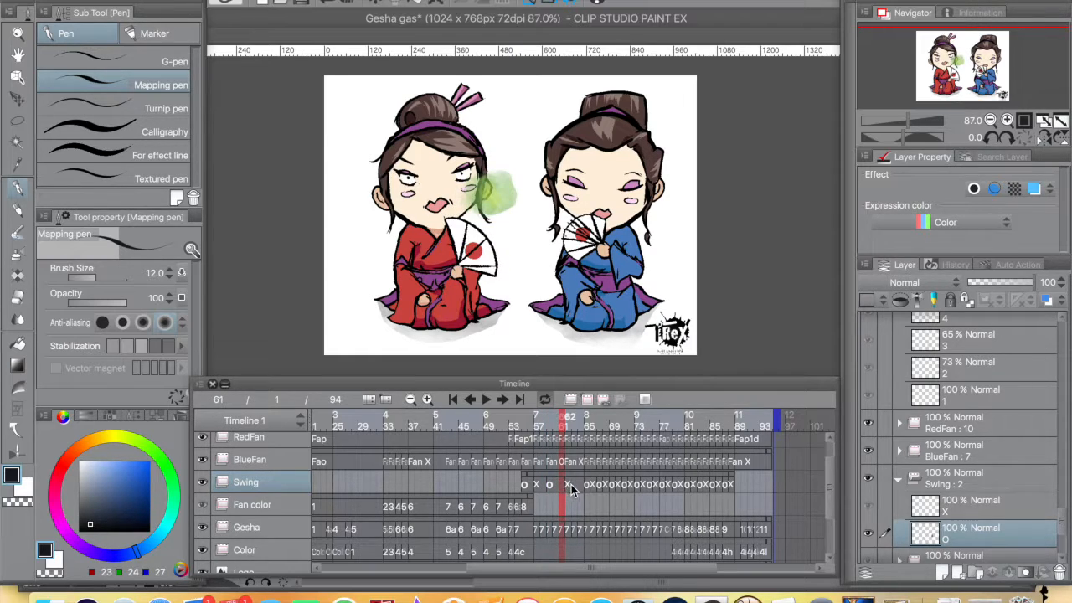
key(Right)
key(Right)
key(Right)
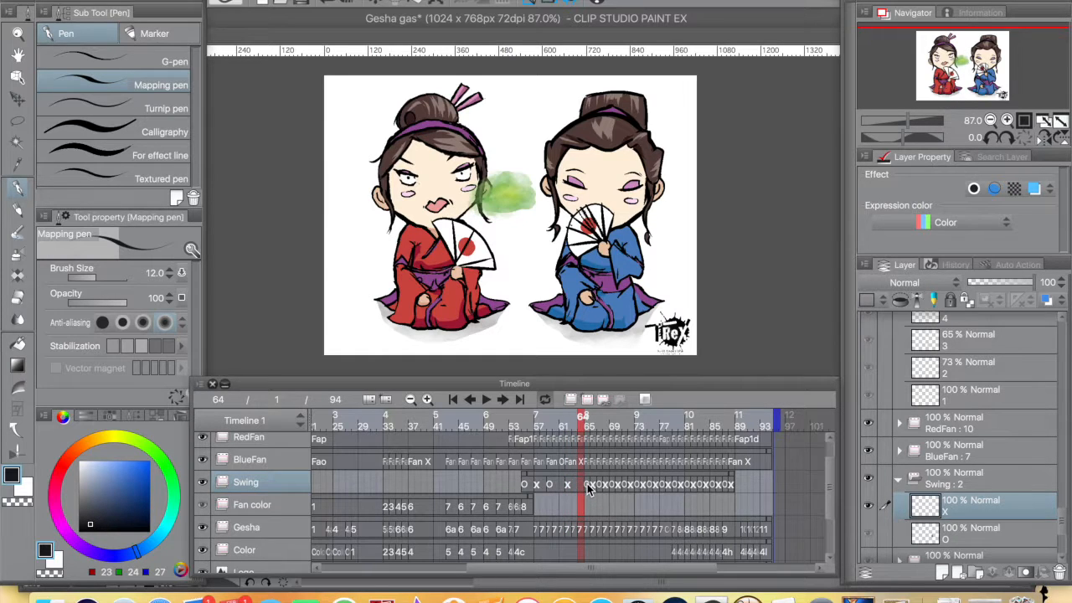
key(Right)
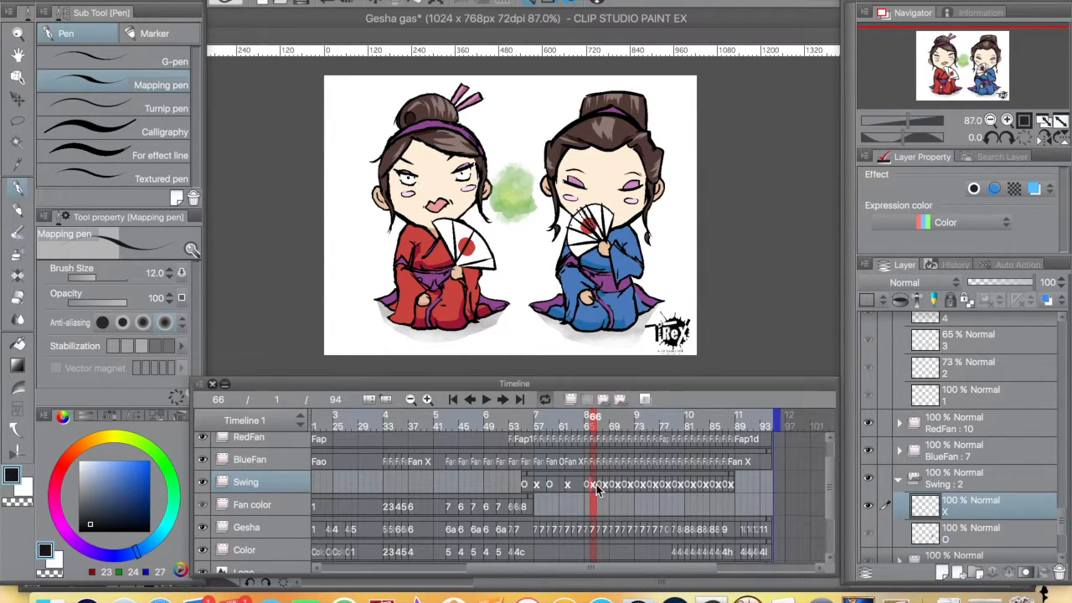
key(Right)
key(Right)
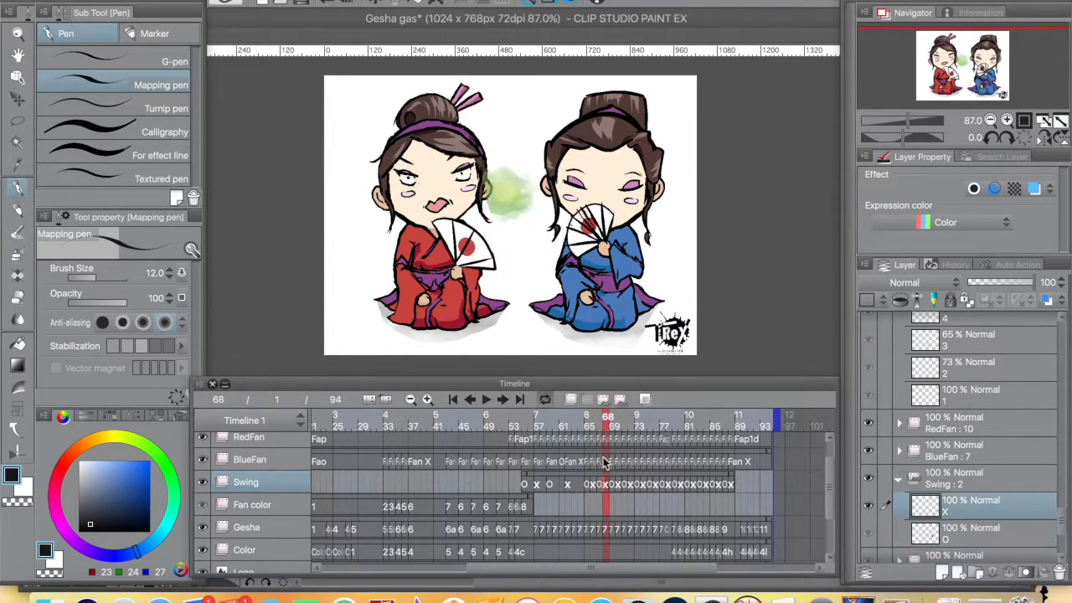
- Return to frame 48 and reduce the timeline scale to fit the whole animation, with the Fan color track selected
drag(574, 427, 520, 427)
click(410, 399)
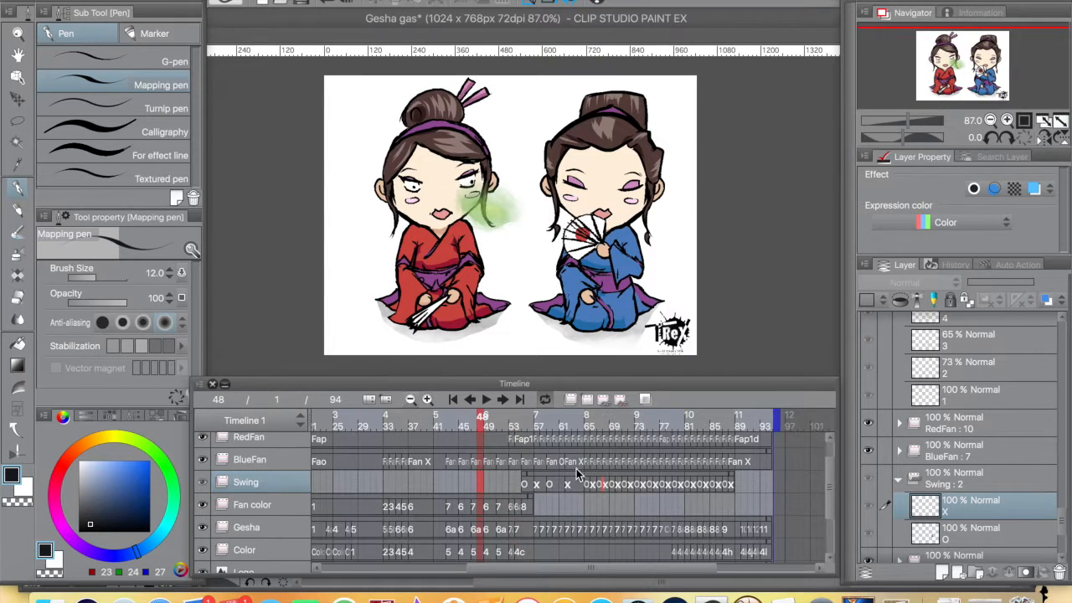
drag(561, 575, 519, 570)
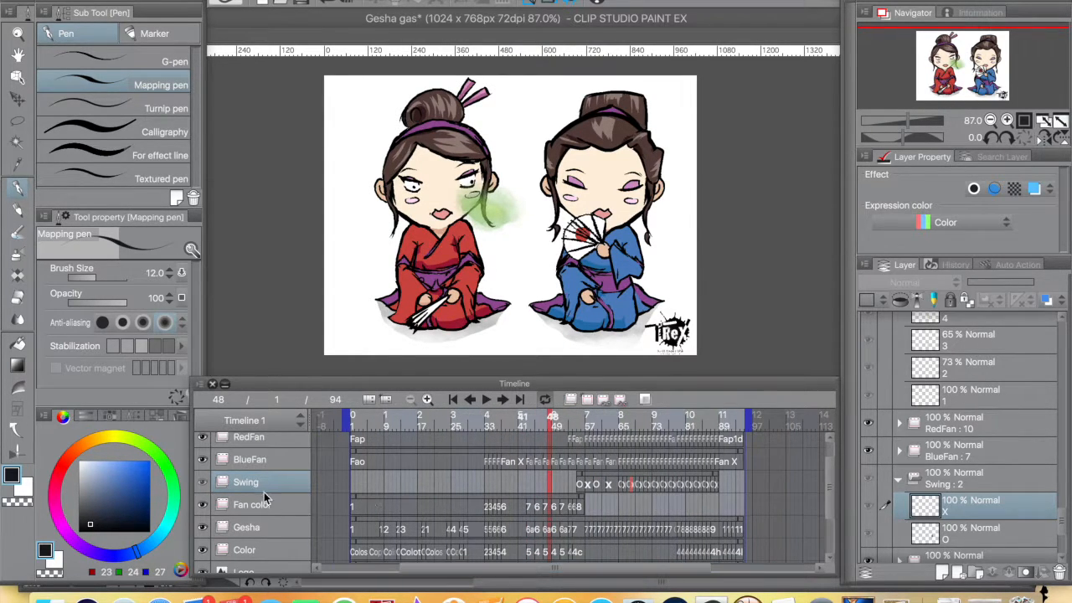
drag(831, 465, 832, 483)
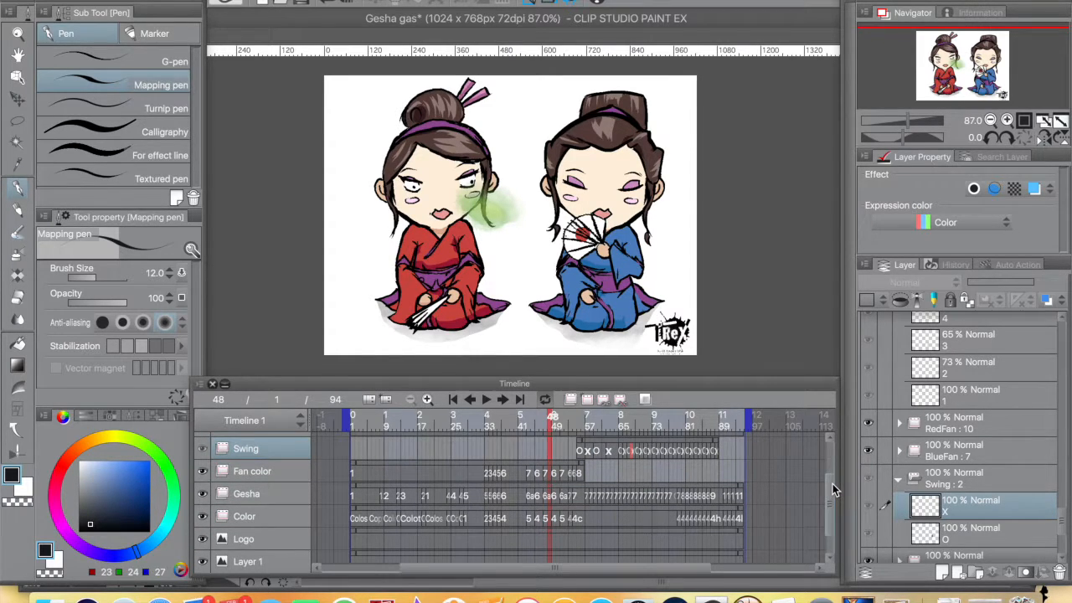
click(263, 473)
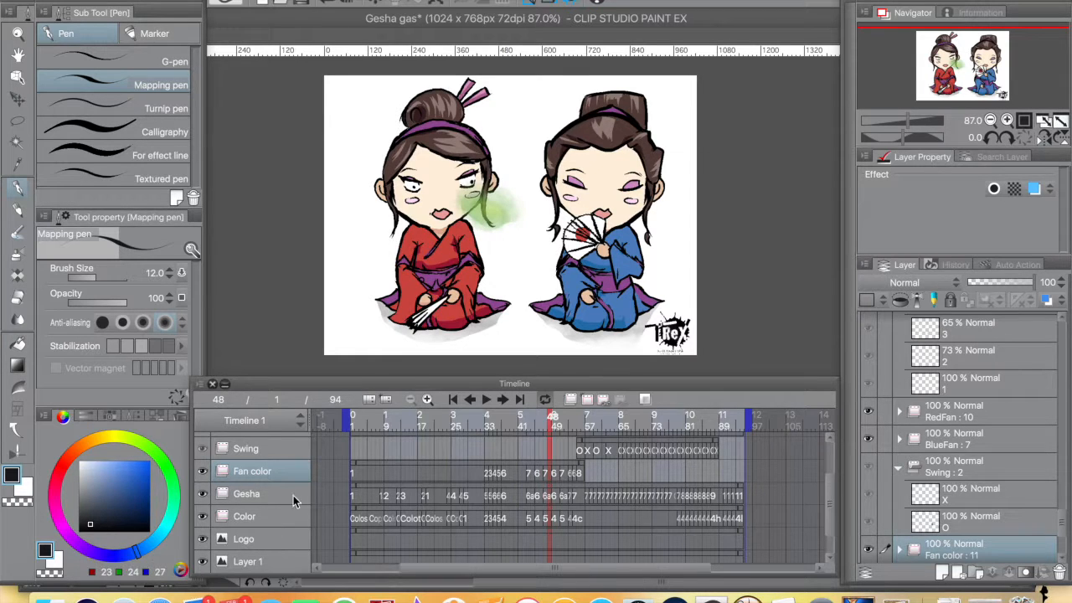
- Select the Gesha track and scrub between frames 1 and 44 to review its cels, finishing at frame 32
click(549, 501)
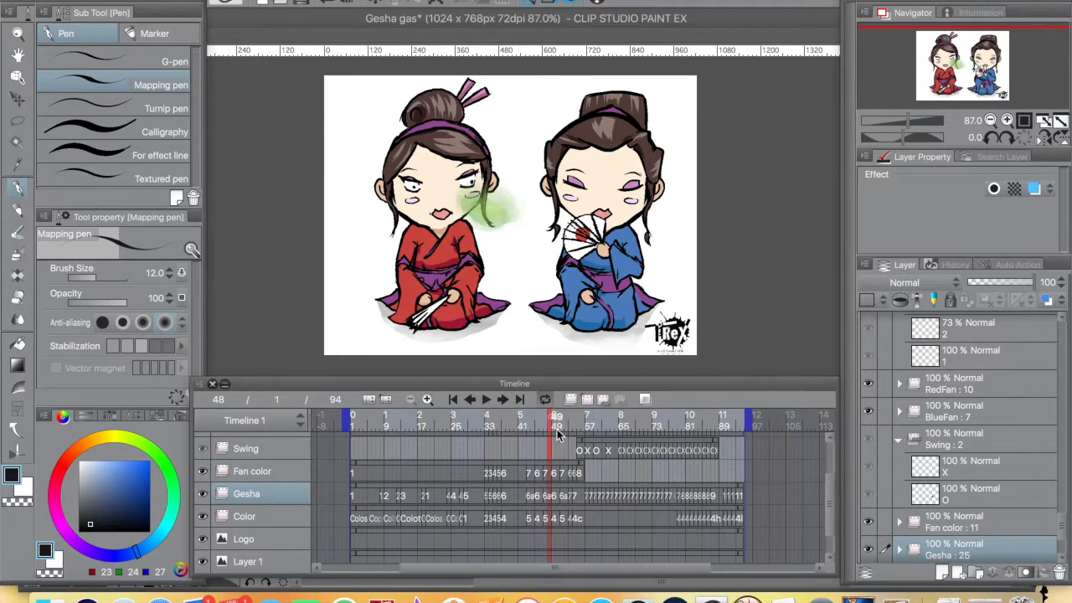
mouse_move(502, 423)
mouse_down()
mouse_move(361, 427)
mouse_move(503, 427)
mouse_up()
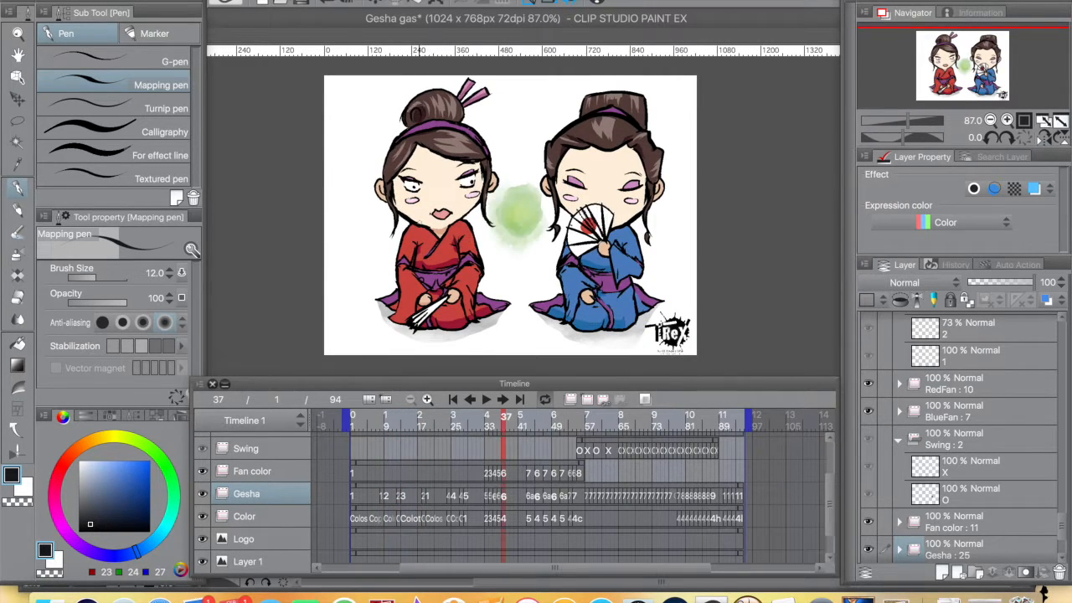
click(428, 423)
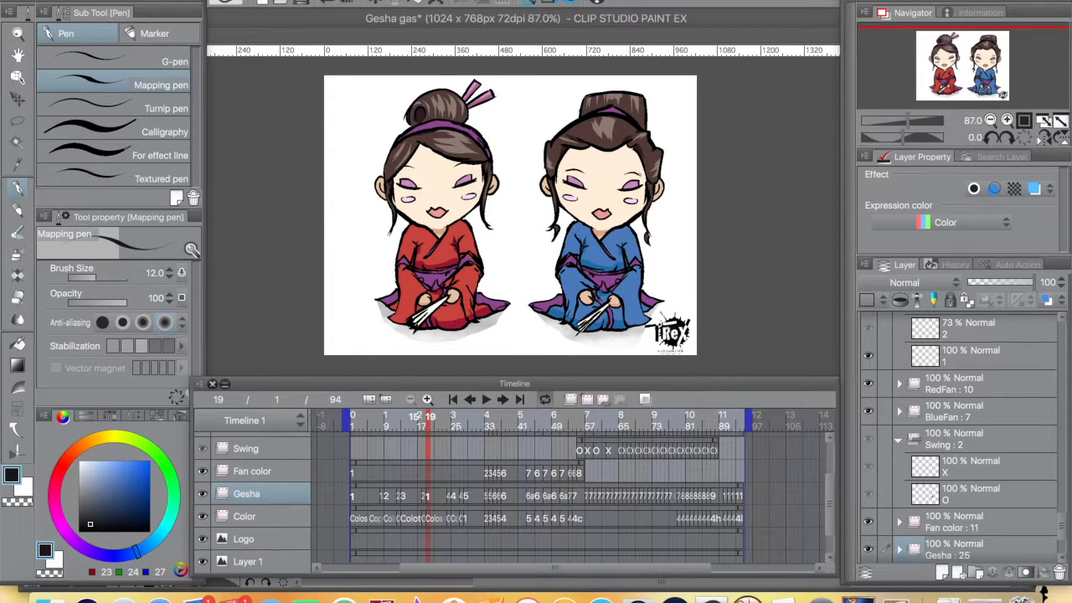
click(354, 425)
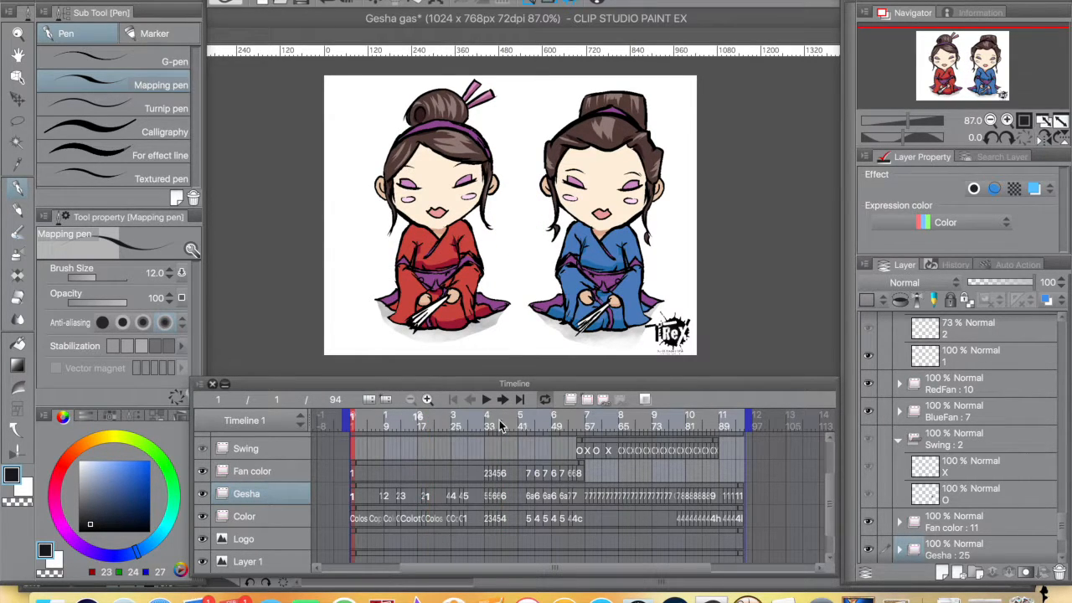
click(483, 419)
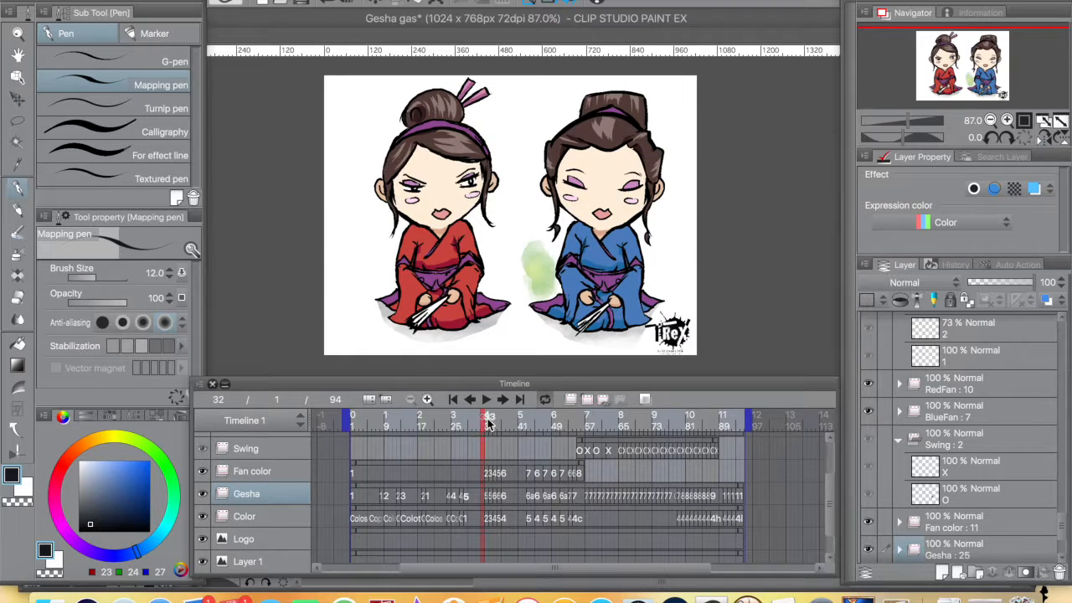
drag(478, 420, 443, 418)
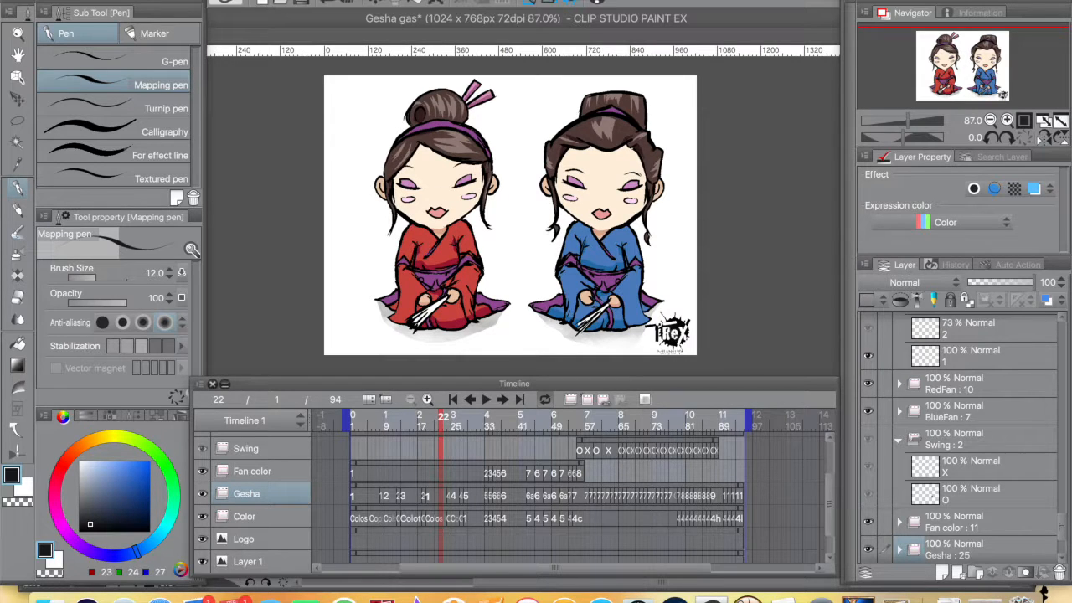
mouse_move(443, 416)
mouse_down()
mouse_move(576, 429)
mouse_move(532, 429)
mouse_up()
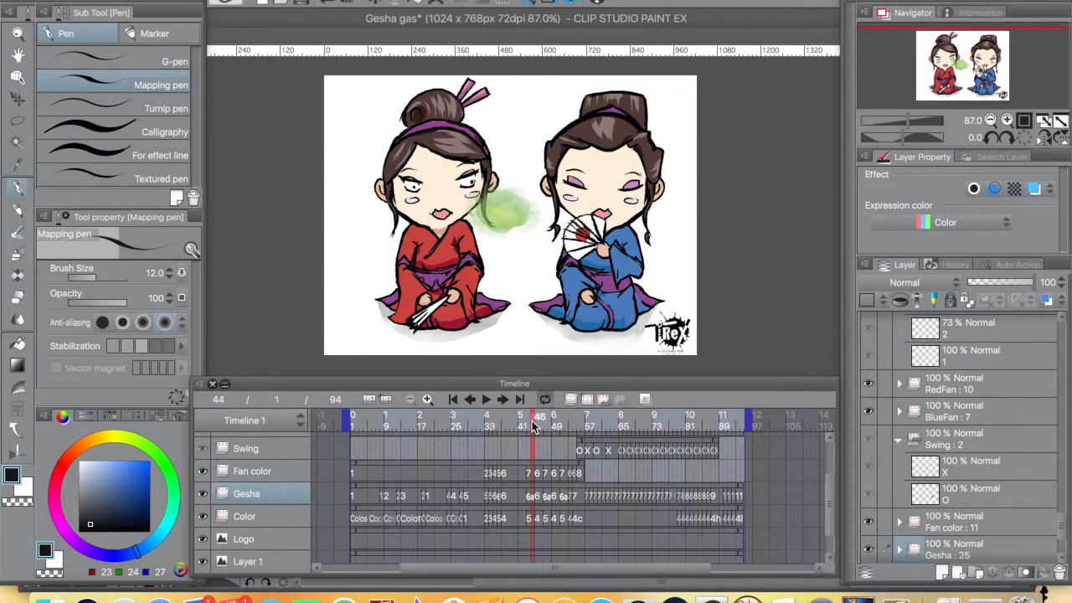
drag(523, 423, 487, 429)
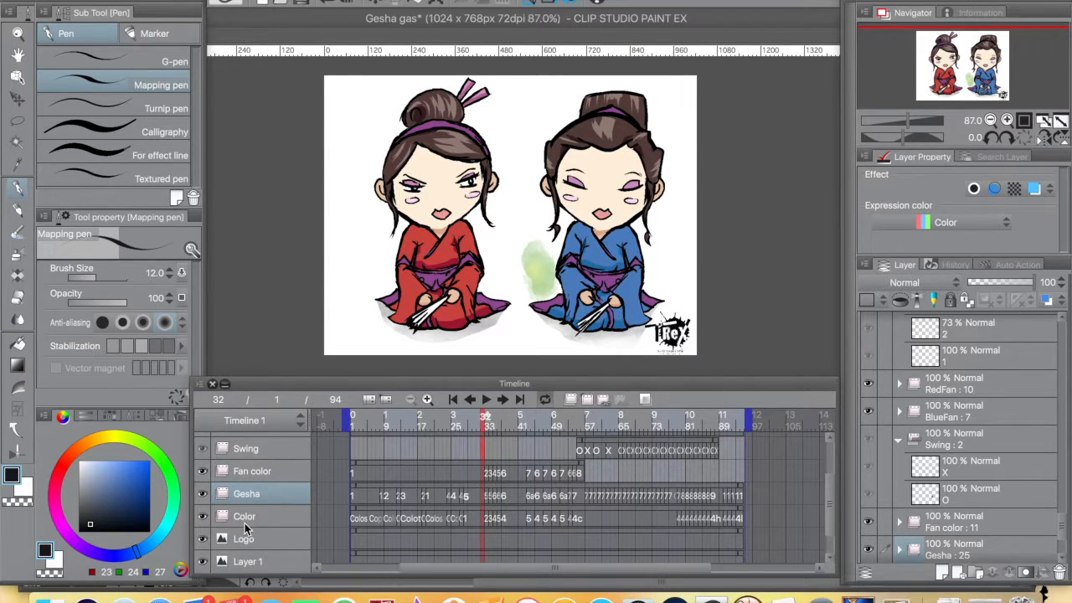
- Select the Color folder, hide it to view the line art alone, and show it again
click(275, 516)
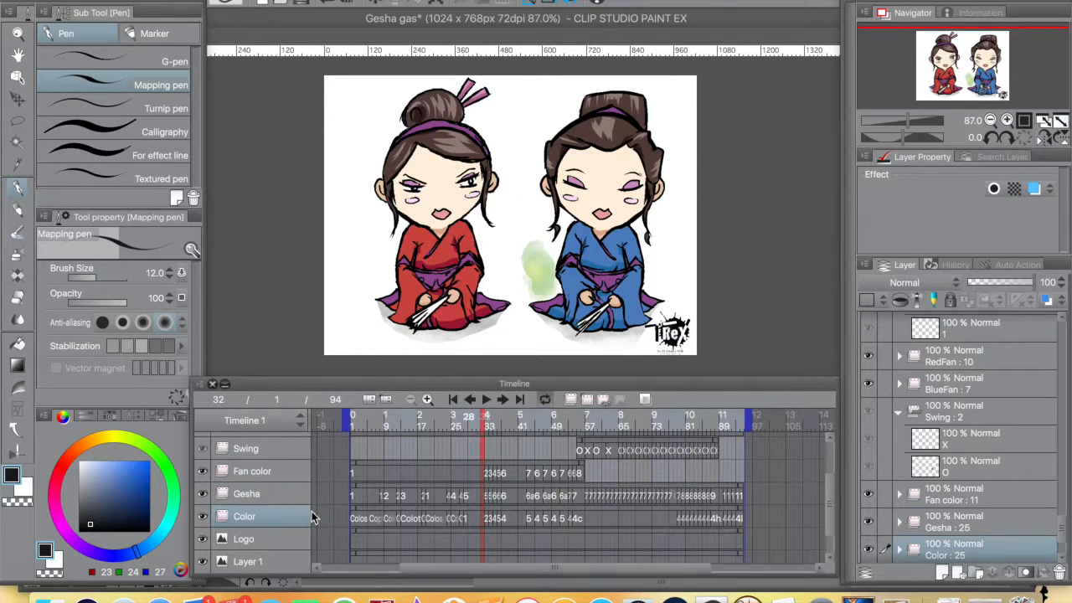
click(868, 550)
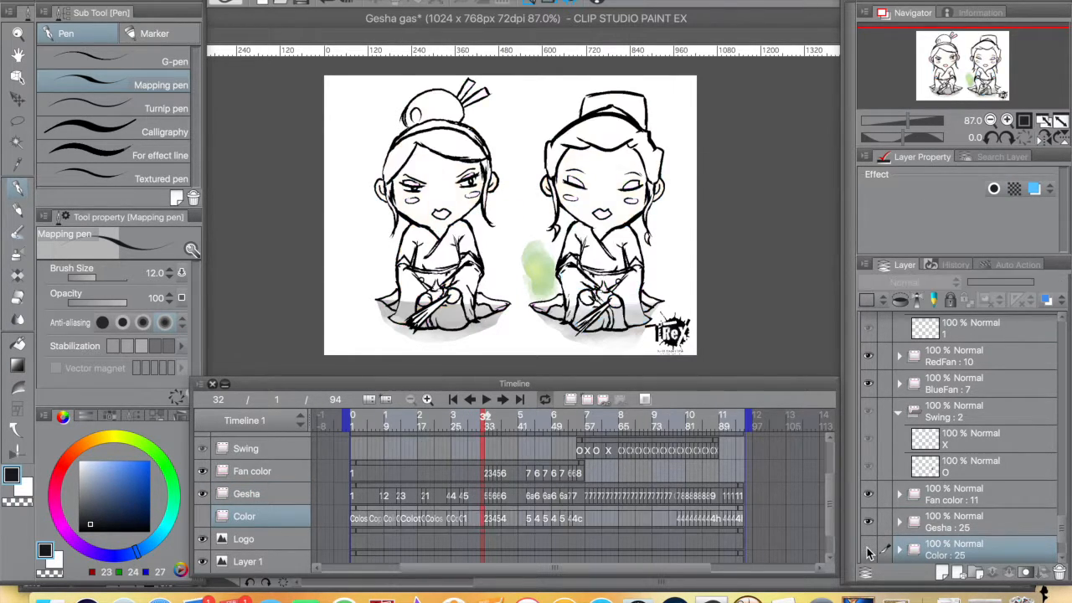
click(869, 549)
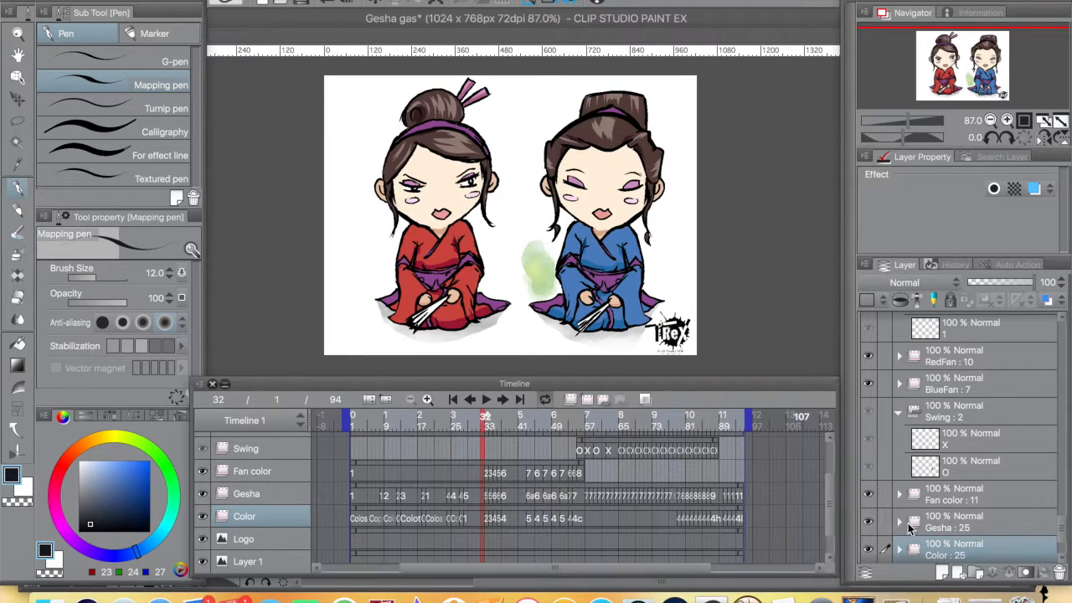
- Toggle the visibility of the Paper layer at the end of the track list on and off again
scroll(832, 520, down, 2)
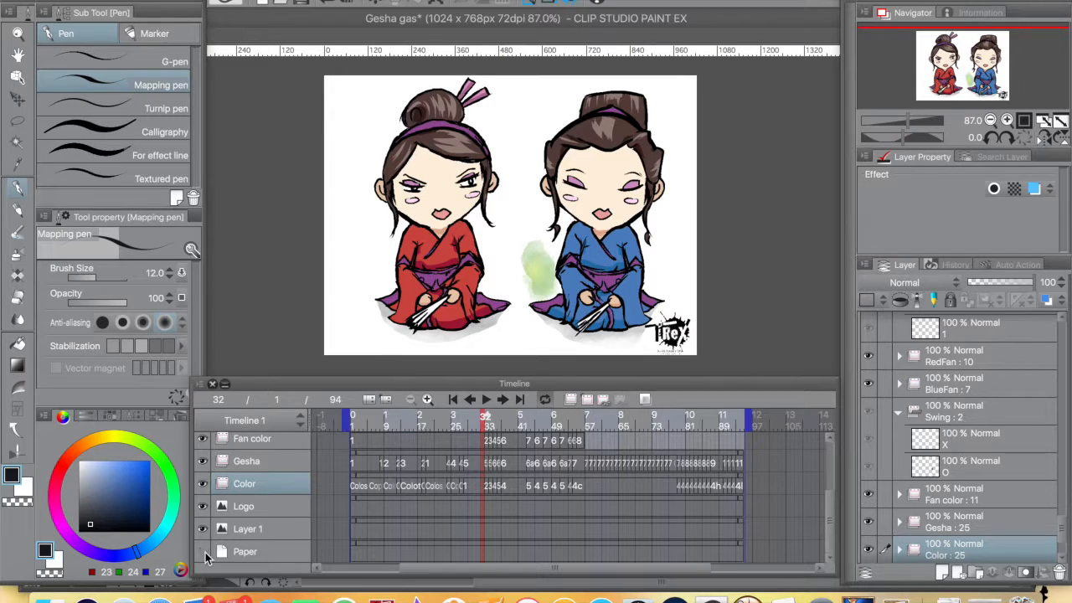
click(202, 550)
click(202, 551)
- Bring the Gass track back into view and scrub from frame 87 to 92 to follow the red geisha's fall
drag(831, 517, 835, 435)
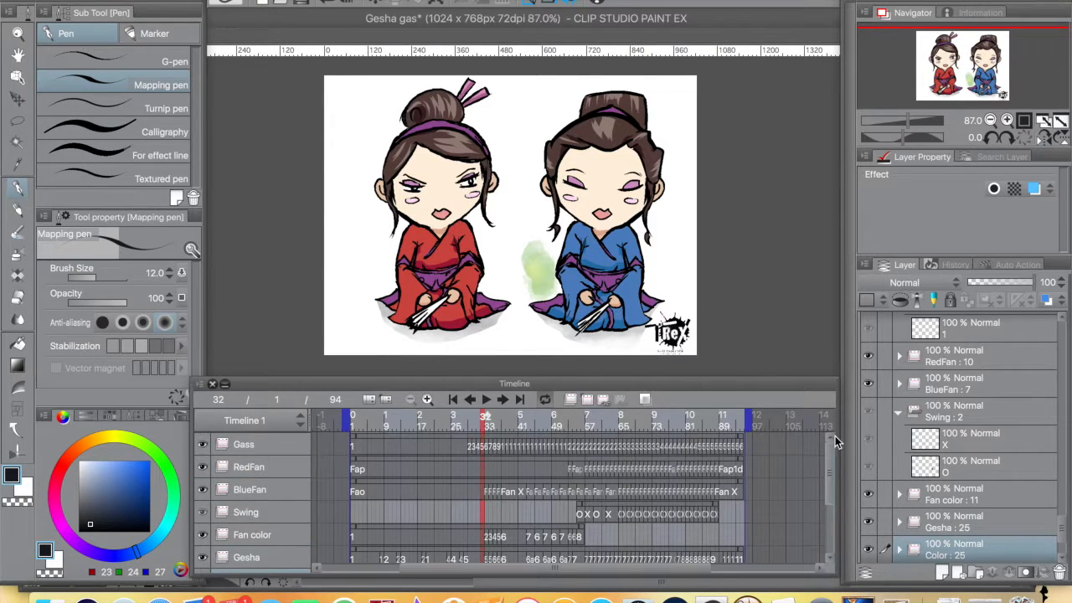
click(724, 422)
mouse_move(719, 422)
mouse_down()
mouse_move(675, 417)
mouse_move(714, 421)
mouse_up()
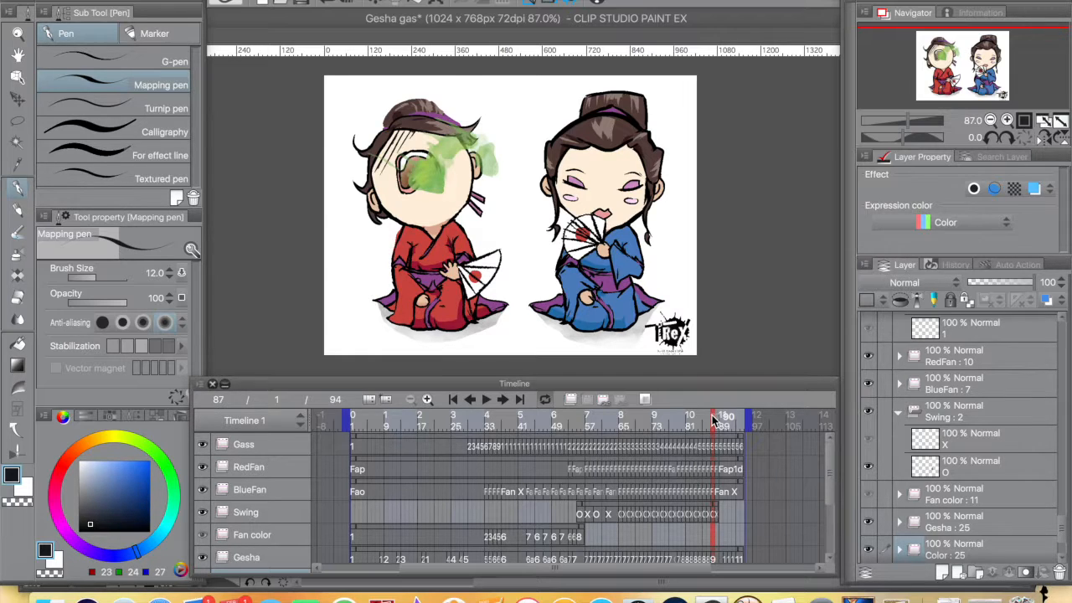
drag(714, 421, 729, 423)
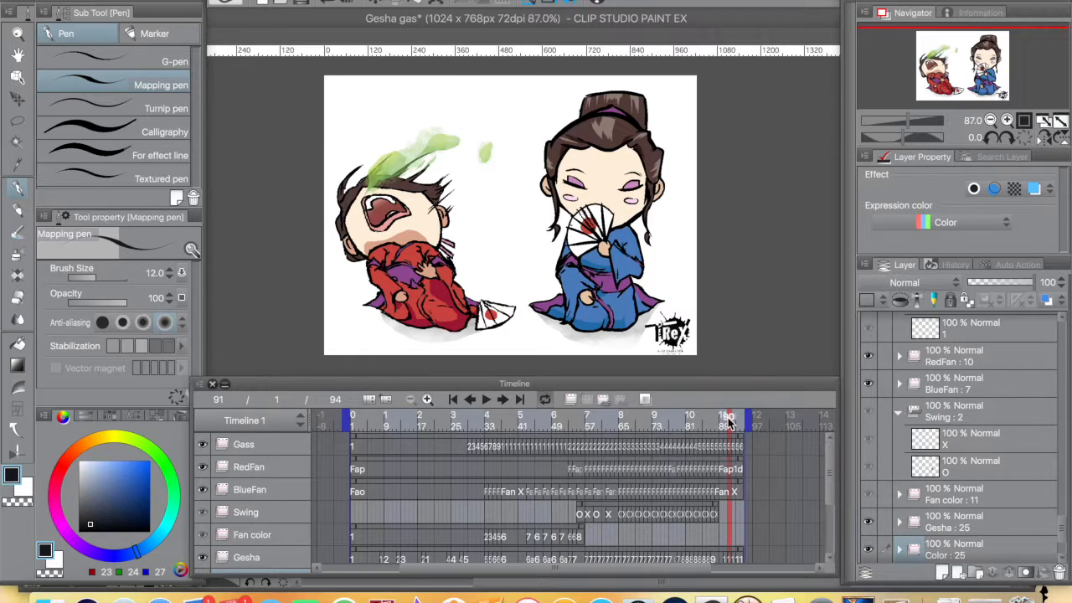
click(732, 423)
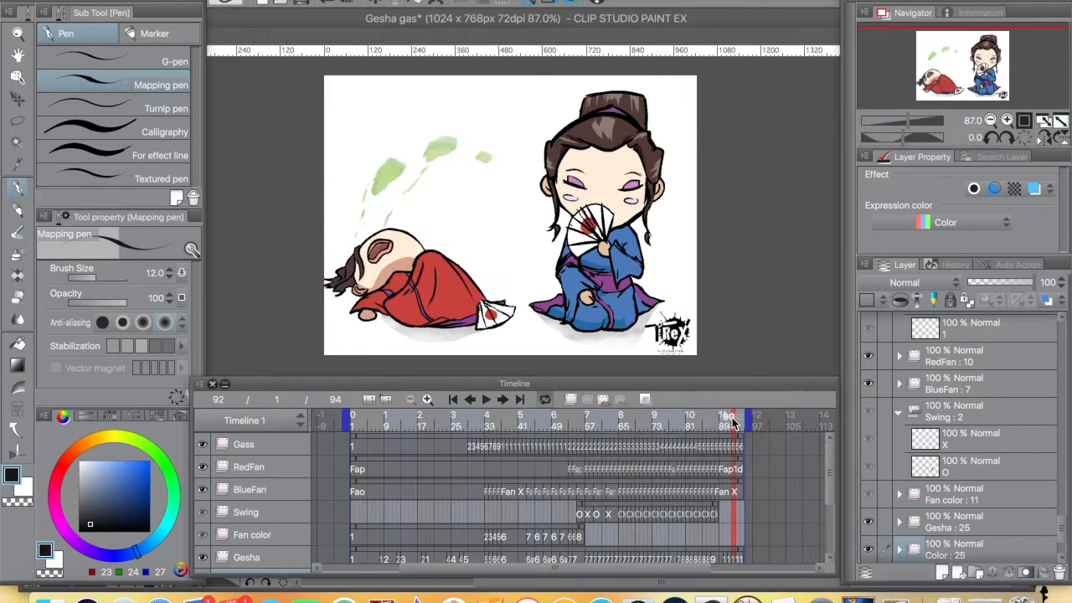
- Flip between frames 90 and 91 to compare the red geisha's poses, finishing at frame 90
click(729, 422)
click(726, 423)
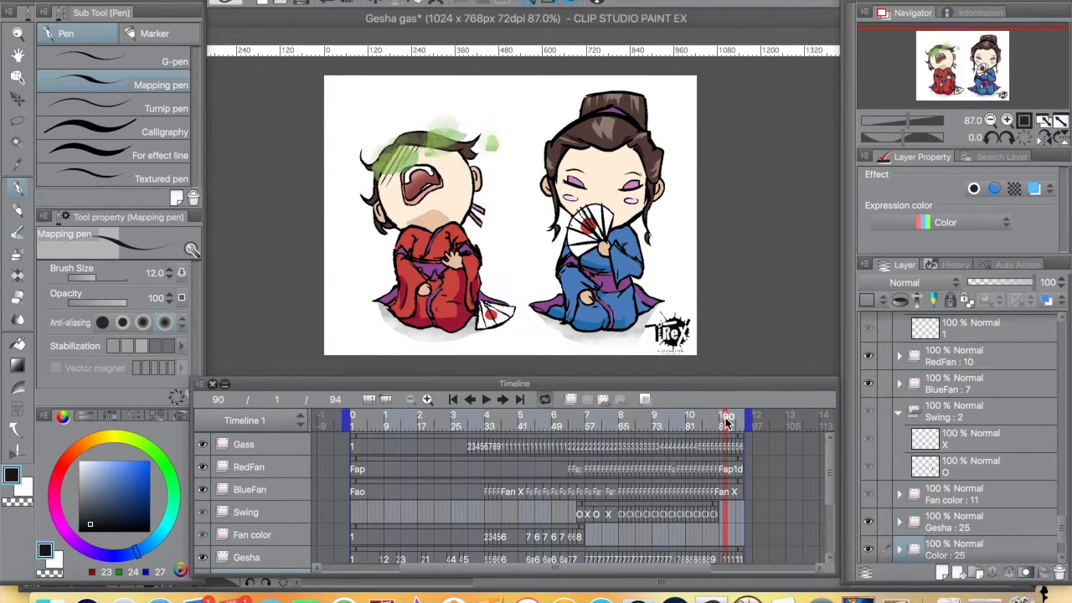
click(730, 423)
drag(727, 419, 730, 418)
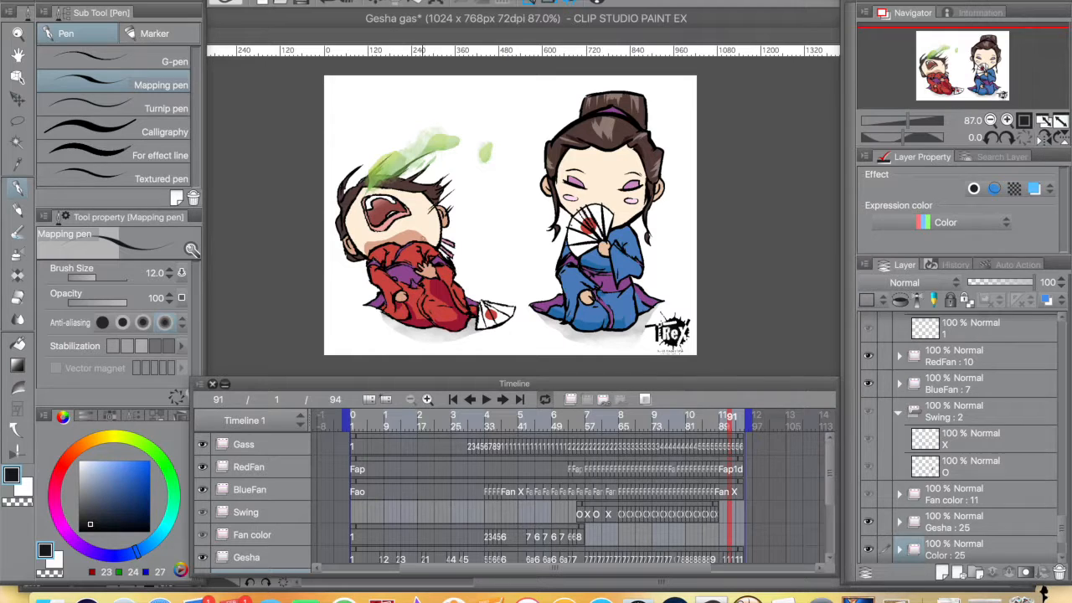
drag(730, 418, 725, 423)
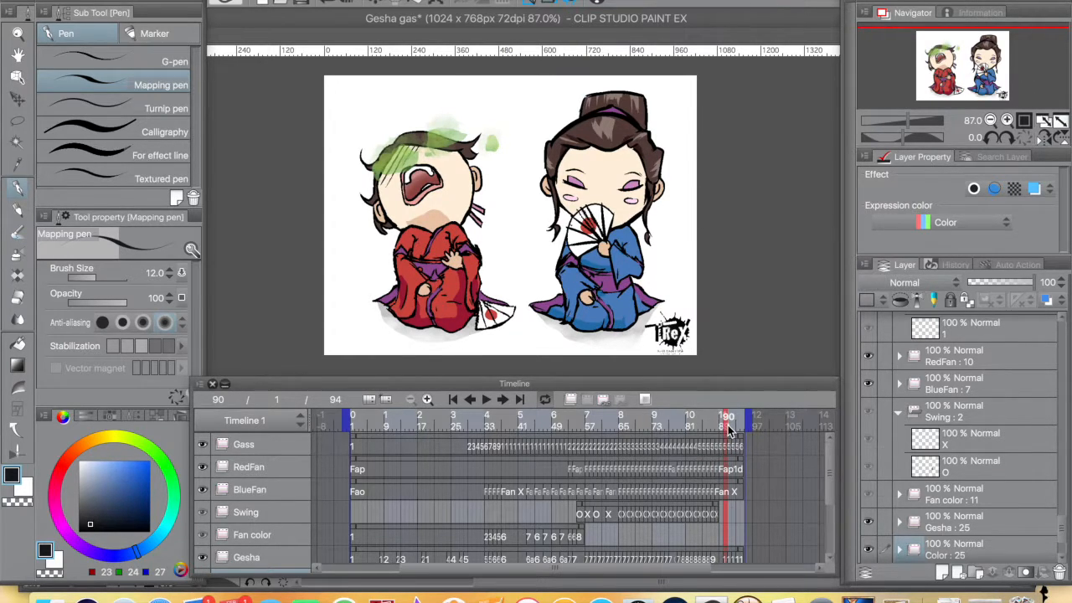
drag(727, 428, 729, 429)
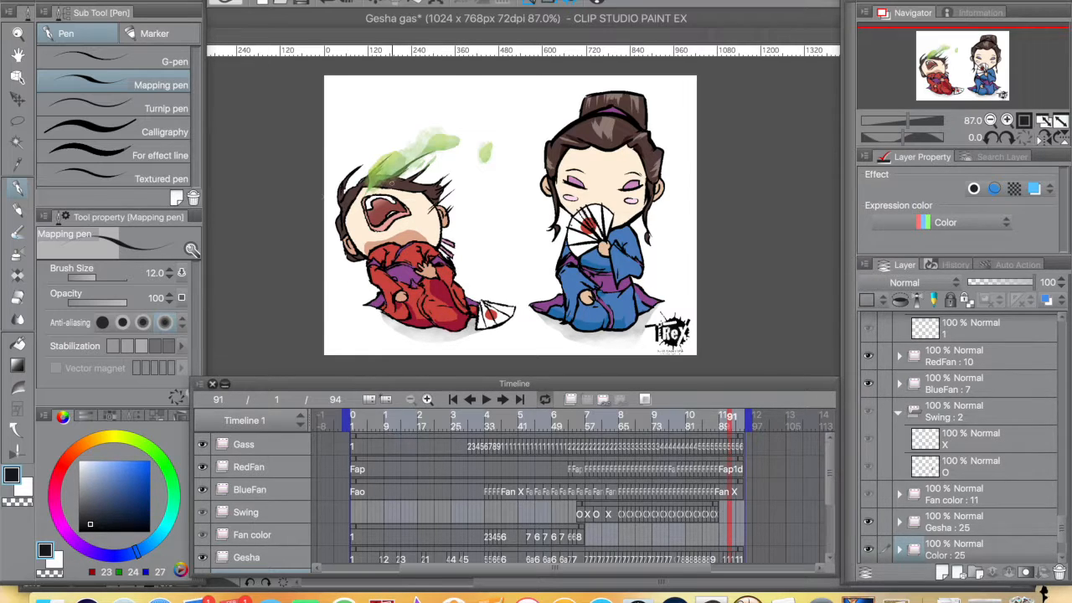
click(727, 427)
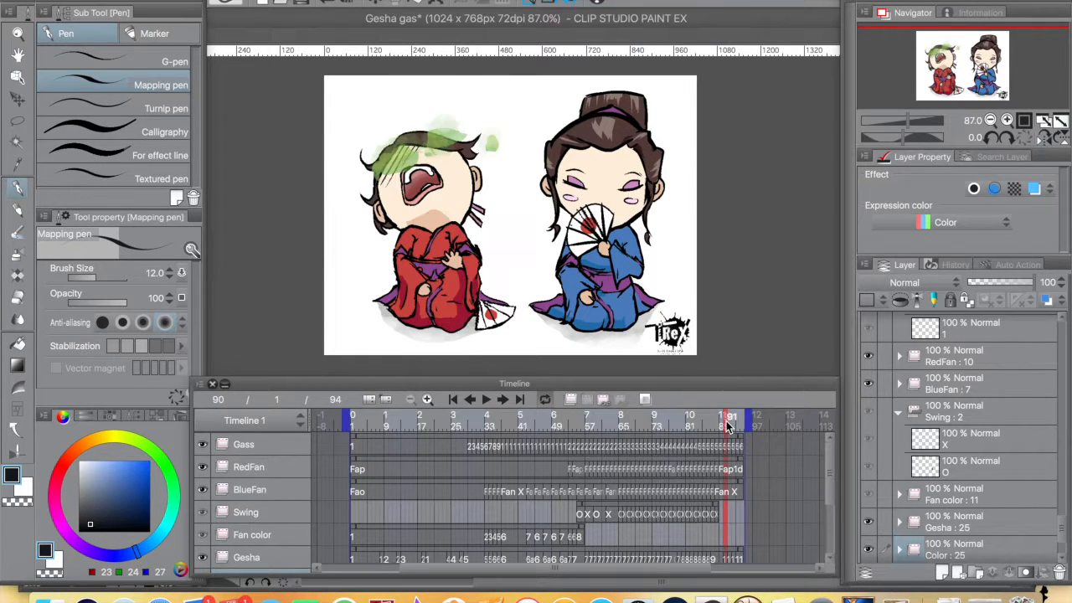
- Go back and forth through frames 90, 91 and 92 to examine the falling motion, finishing at frame 91
drag(726, 421, 729, 422)
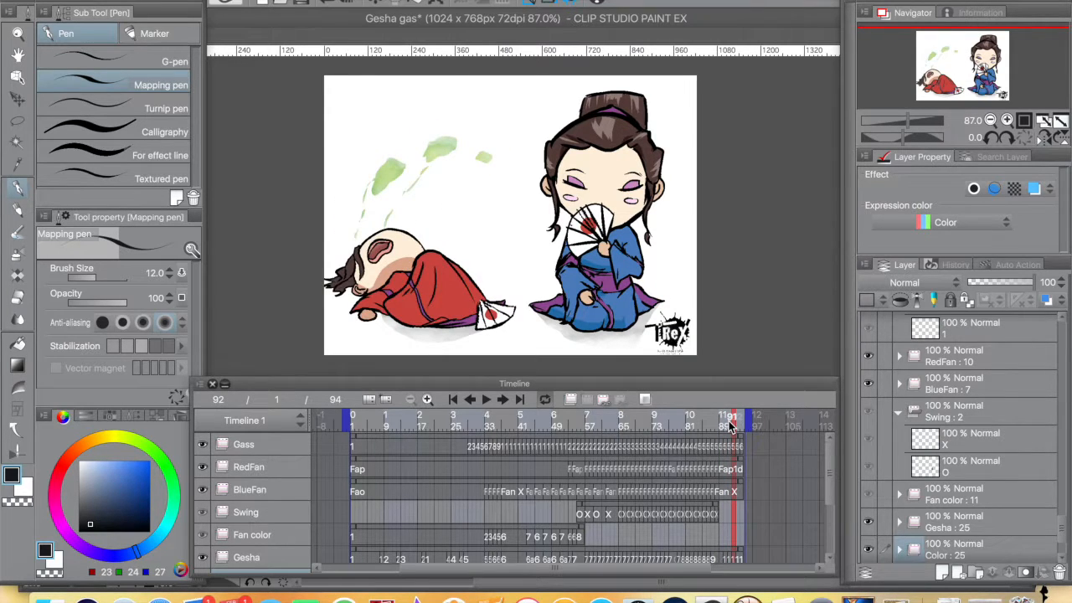
click(729, 423)
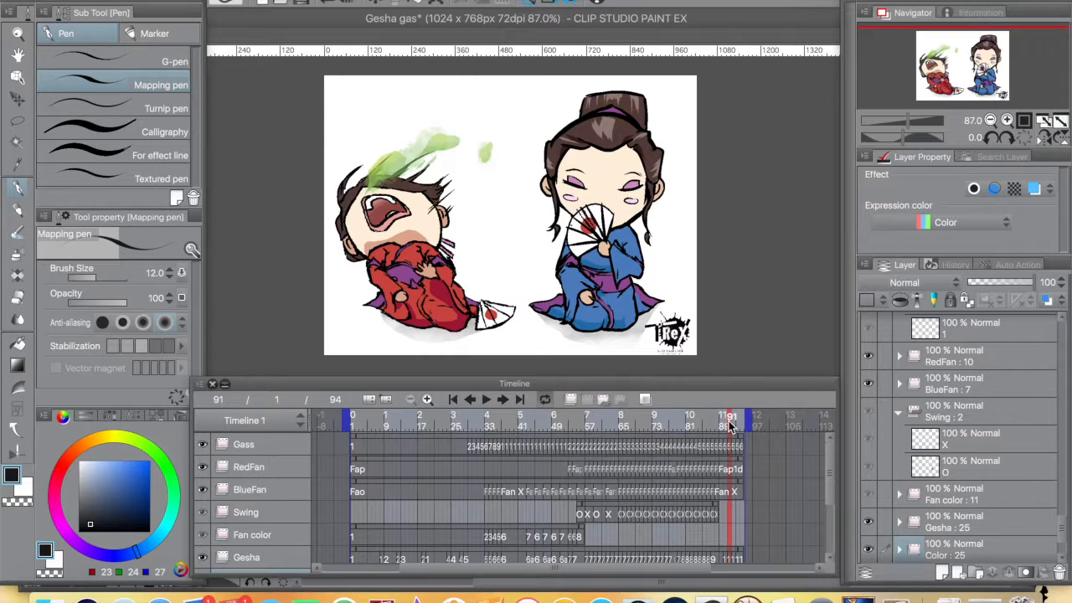
click(727, 423)
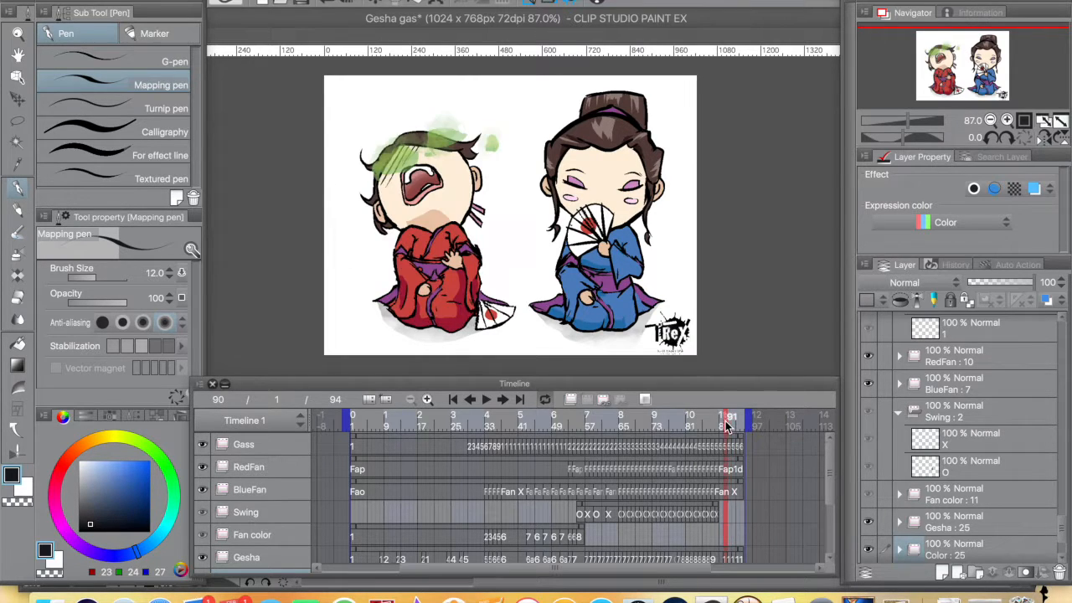
click(730, 423)
click(733, 424)
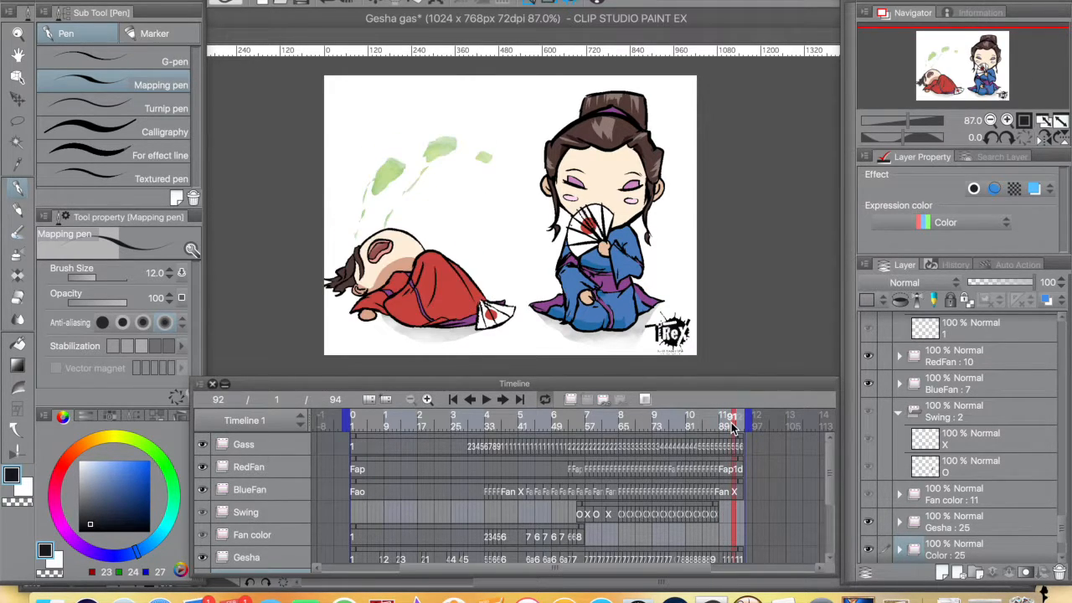
click(728, 423)
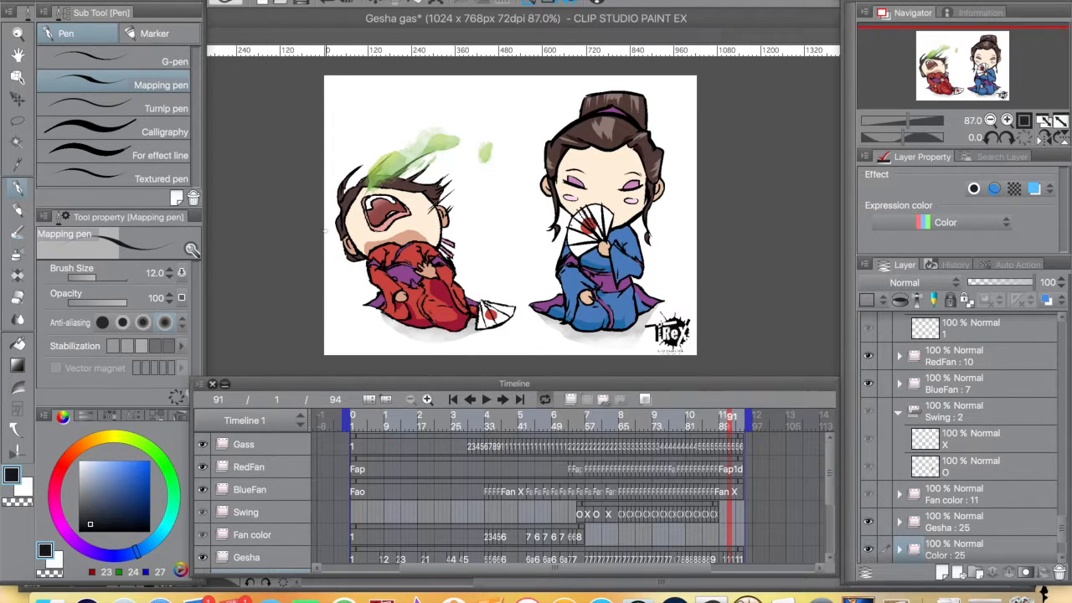
- Scrub from frame 92 to the final frame 94 to review how the fallen geisha settles
click(733, 425)
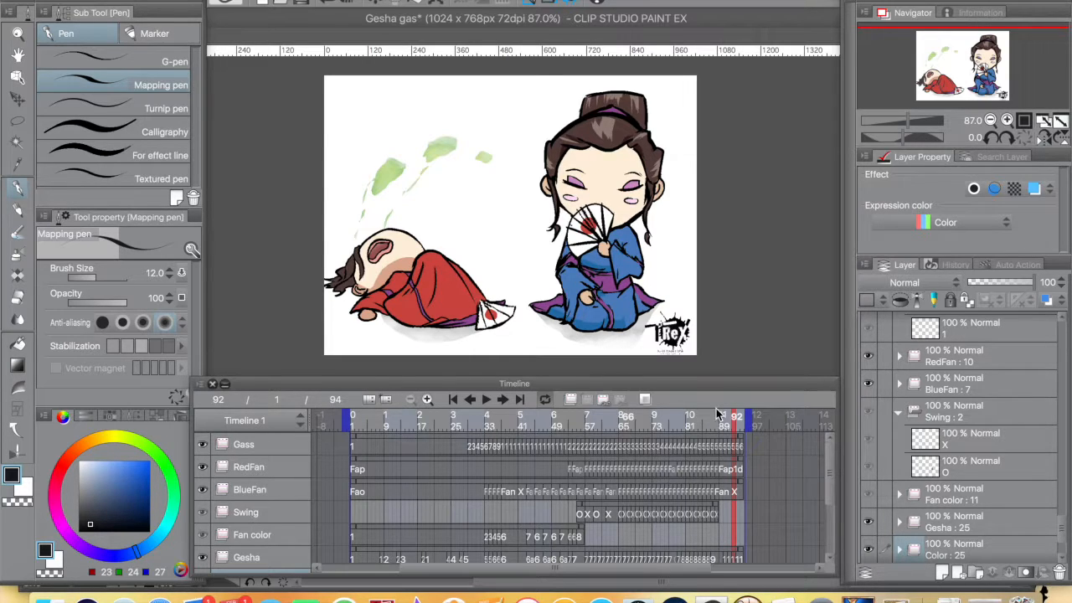
click(743, 424)
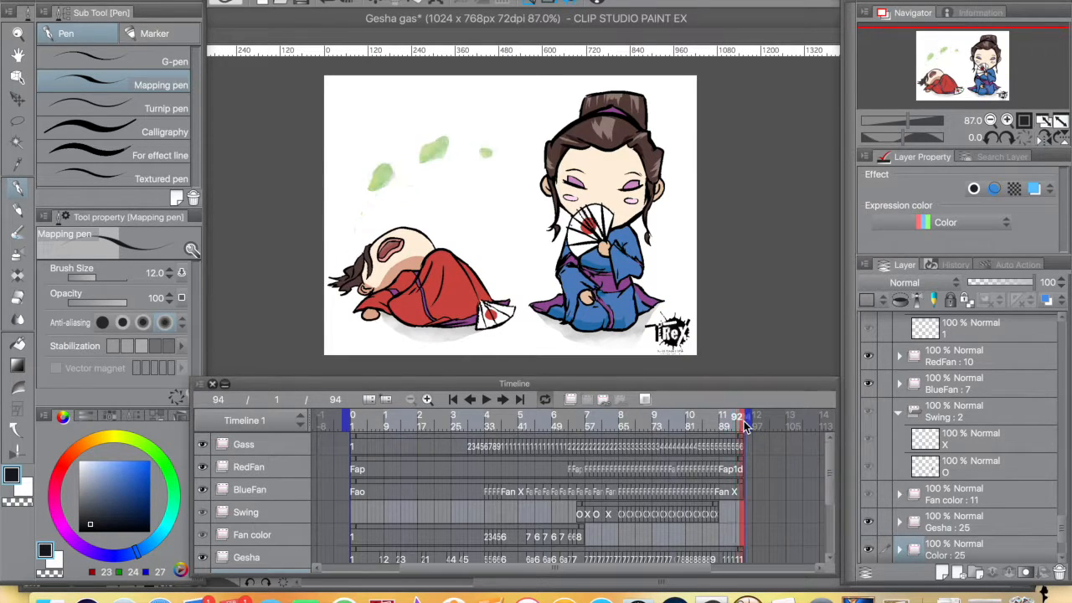
drag(735, 423, 744, 426)
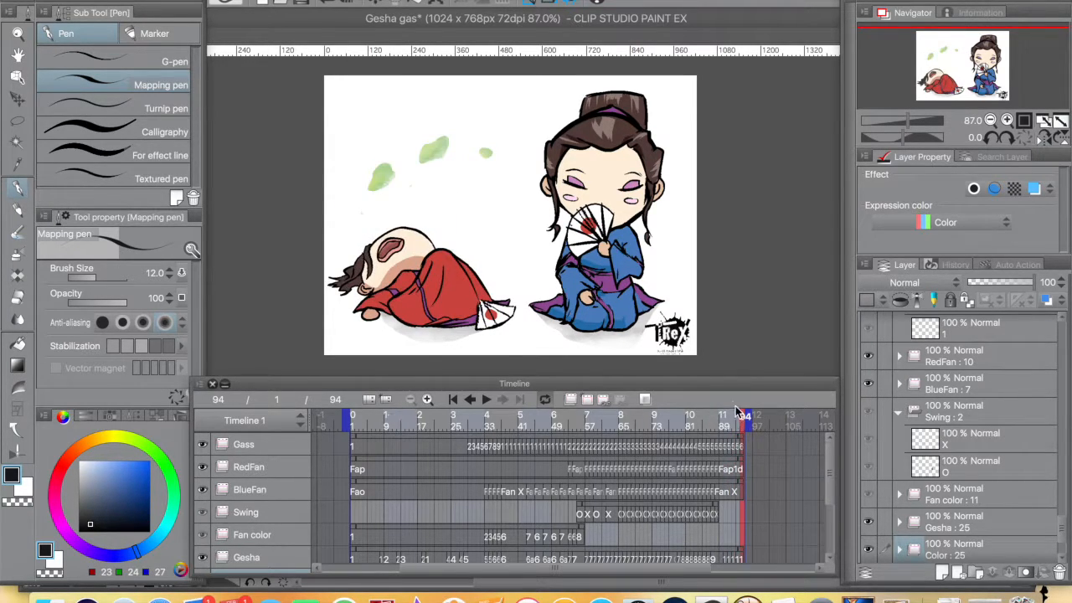